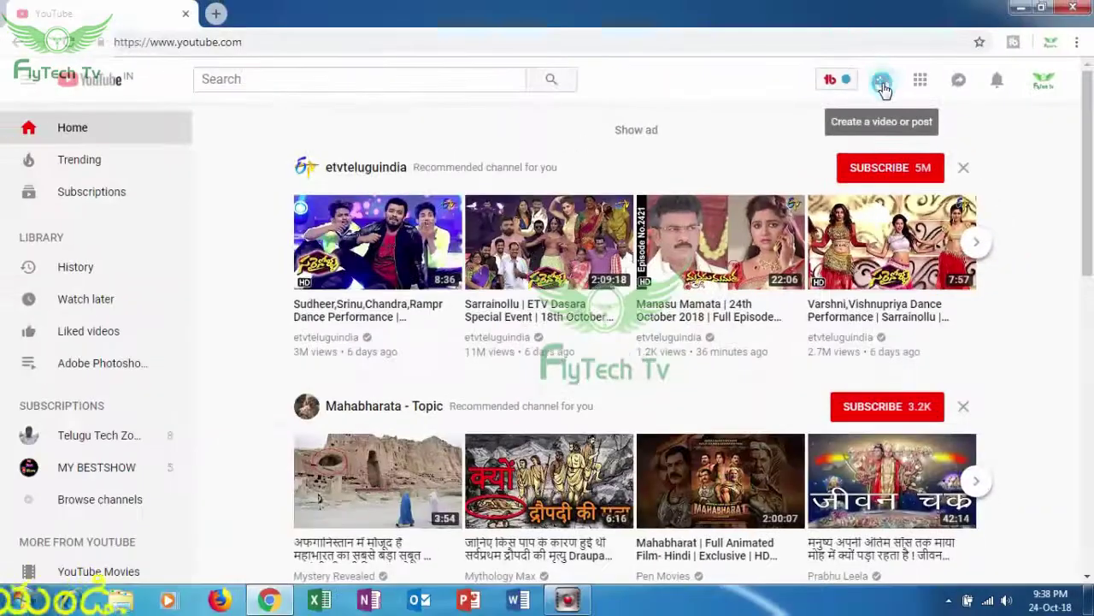
From the camera icon's Upload video page, set the new upload's privacy to Scheduled.
click(882, 82)
click(910, 118)
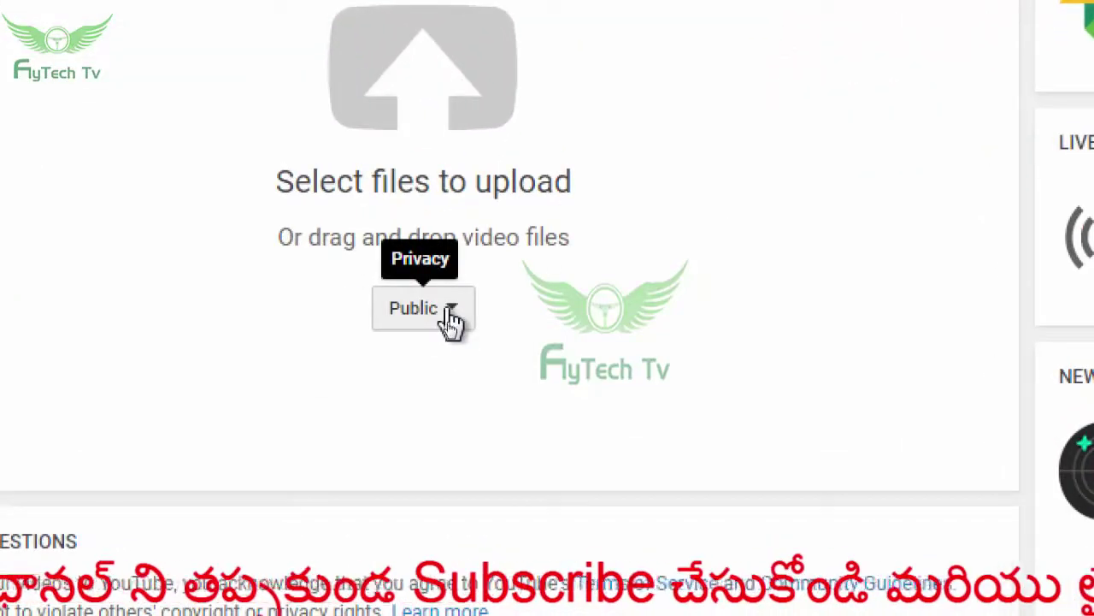
click(451, 318)
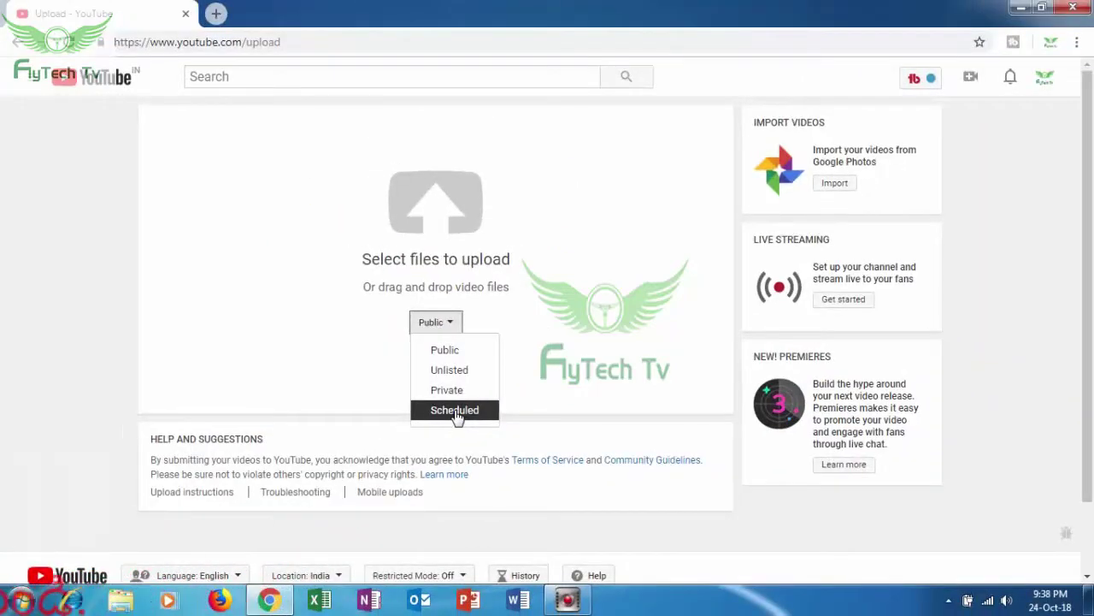
click(455, 410)
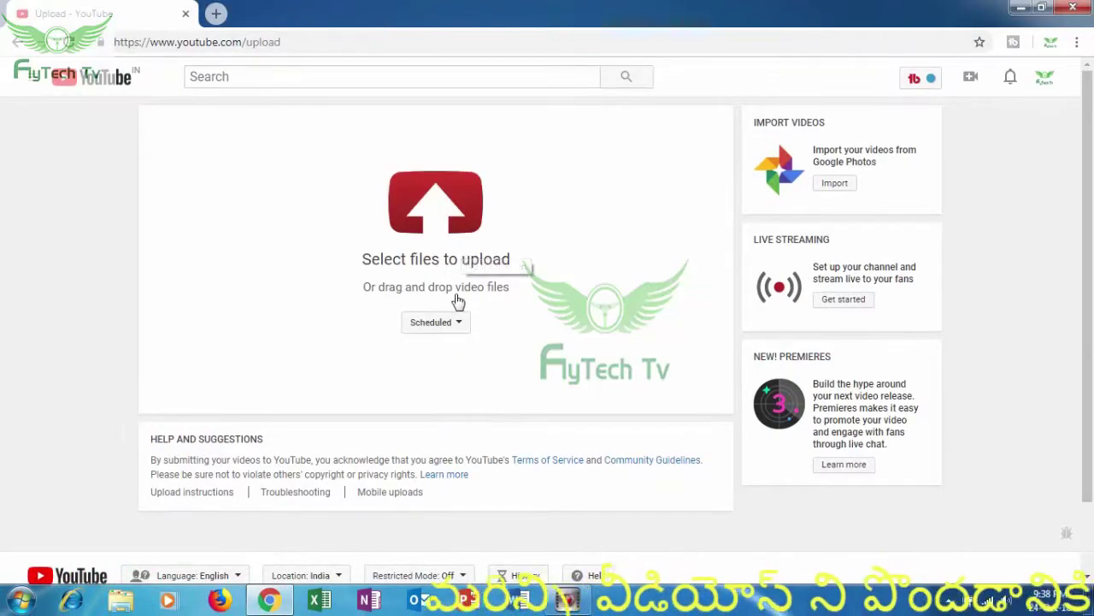
Browse into the Making folder and pick the Dance 3 video file.
click(435, 214)
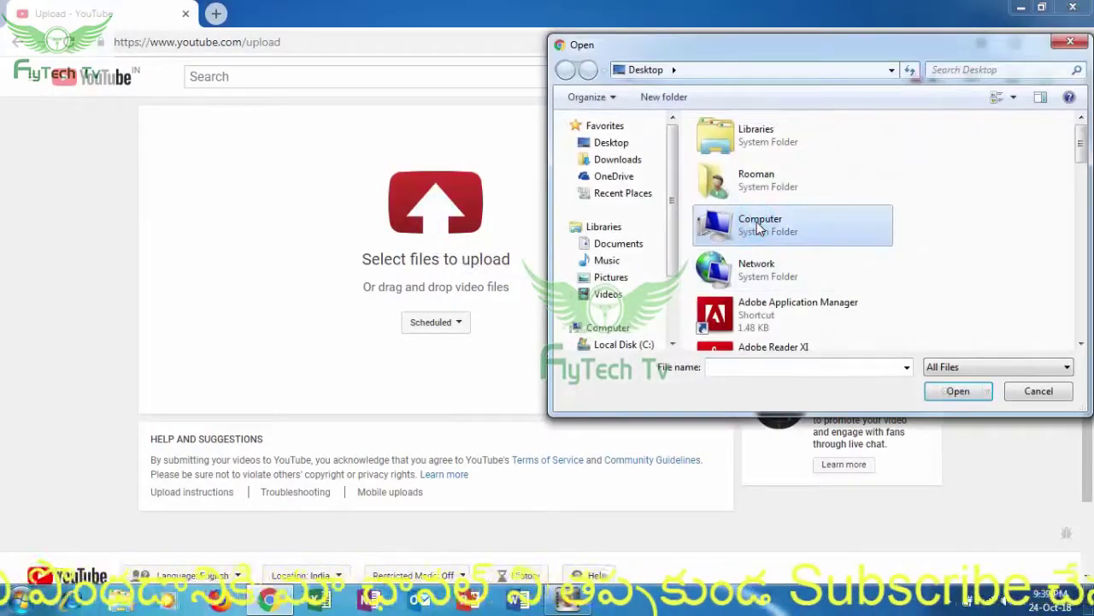
scroll(757, 227, down, 5)
double_click(740, 140)
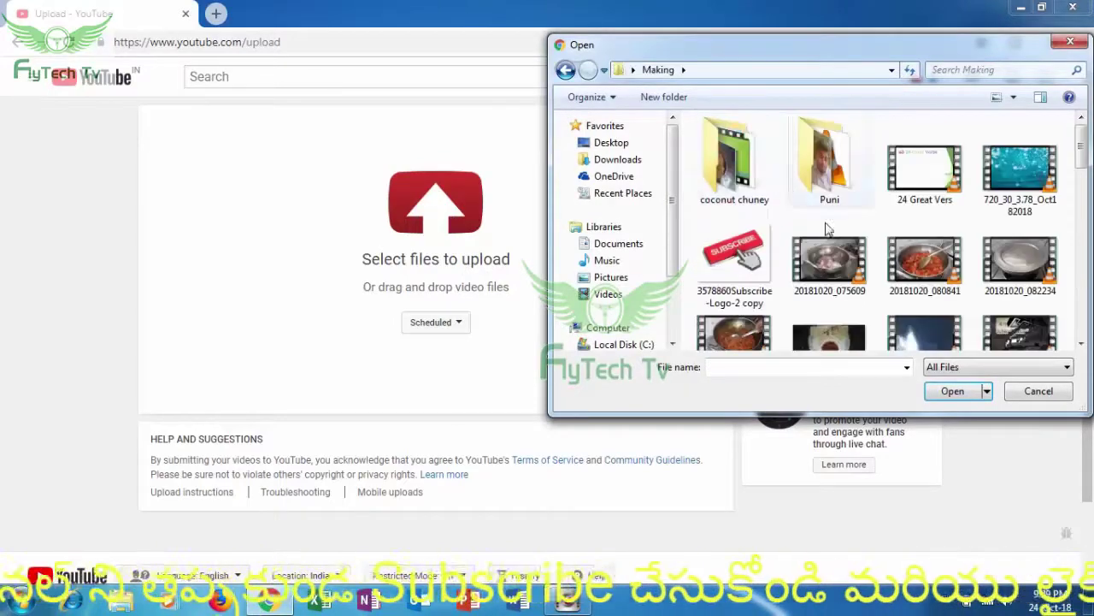
click(840, 267)
scroll(842, 269, down, 1)
scroll(843, 272, down, 5)
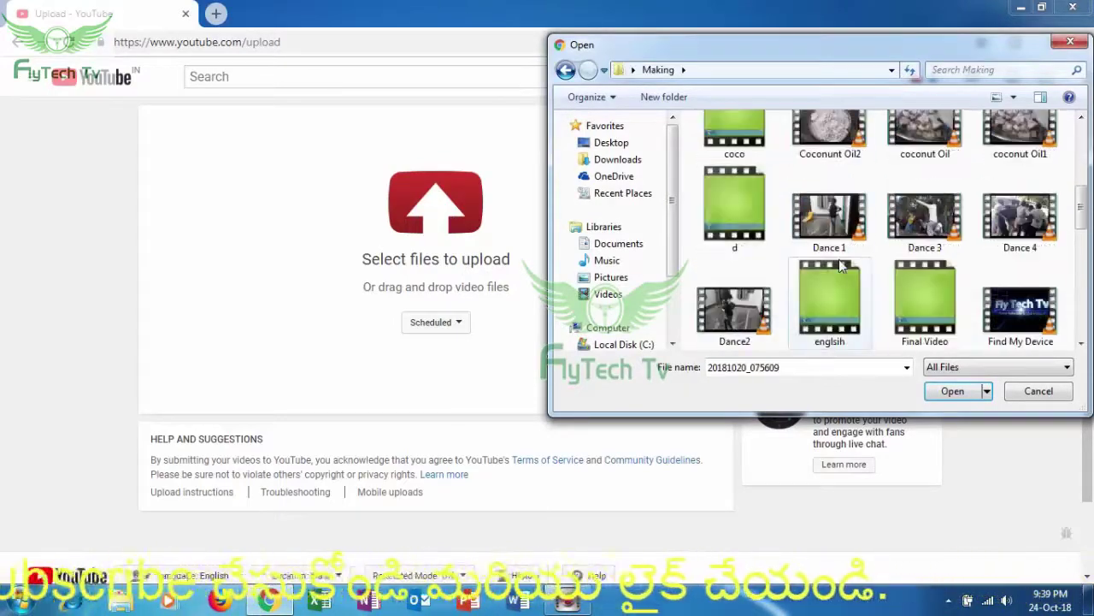
scroll(844, 275, down, 2)
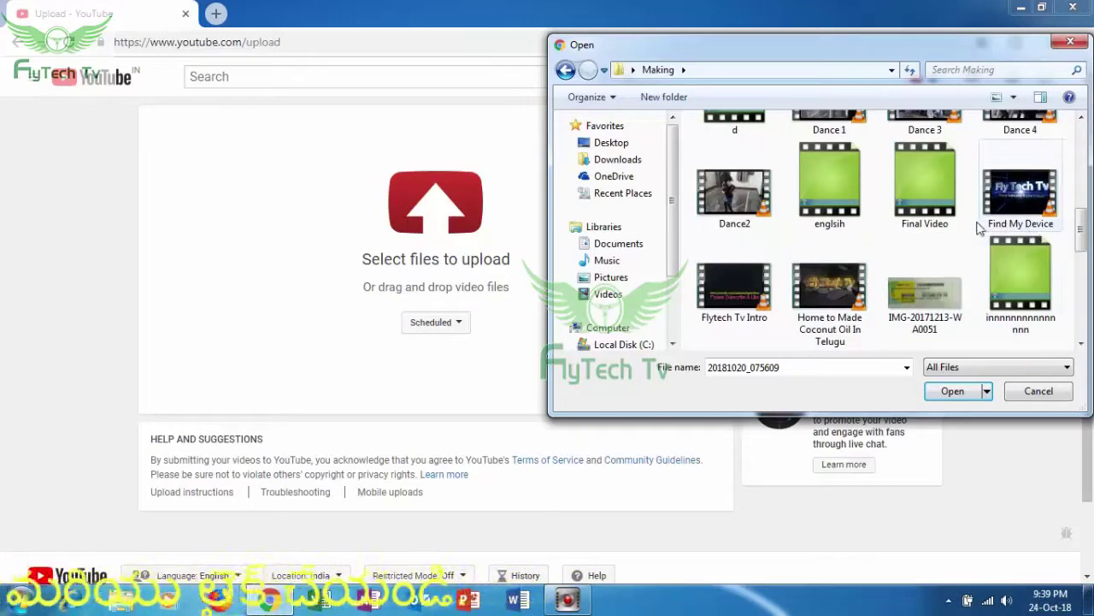
scroll(889, 229, up, 1)
click(925, 164)
Confirm Dance 3 in the Open dialog to start its upload.
click(951, 390)
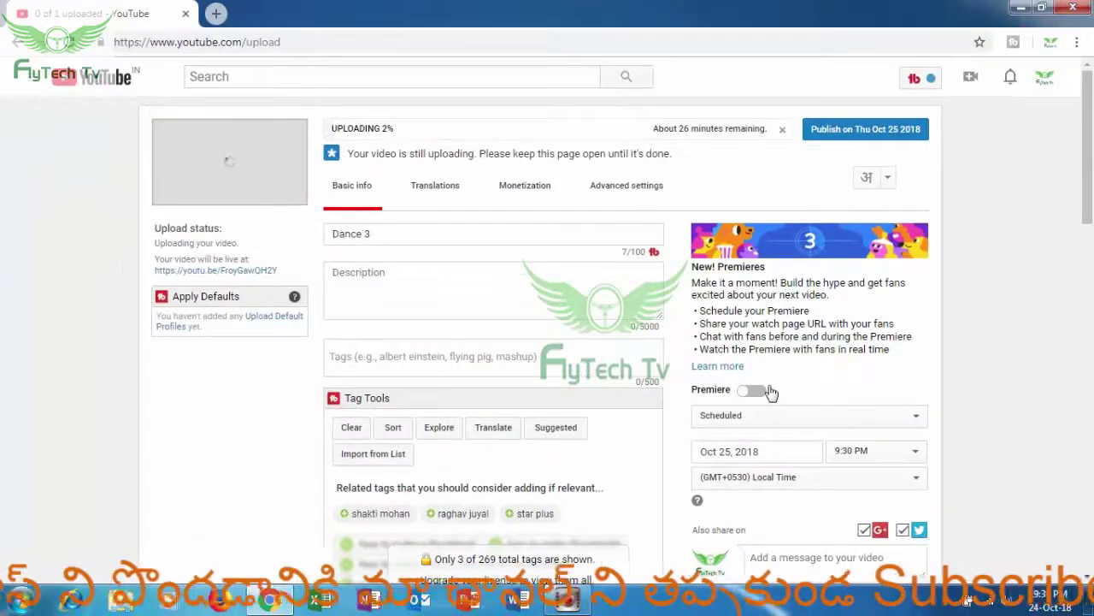
Turn on Premiere for Dance 3, scheduled for Oct 25, 2018 at 9:30 PM.
click(751, 390)
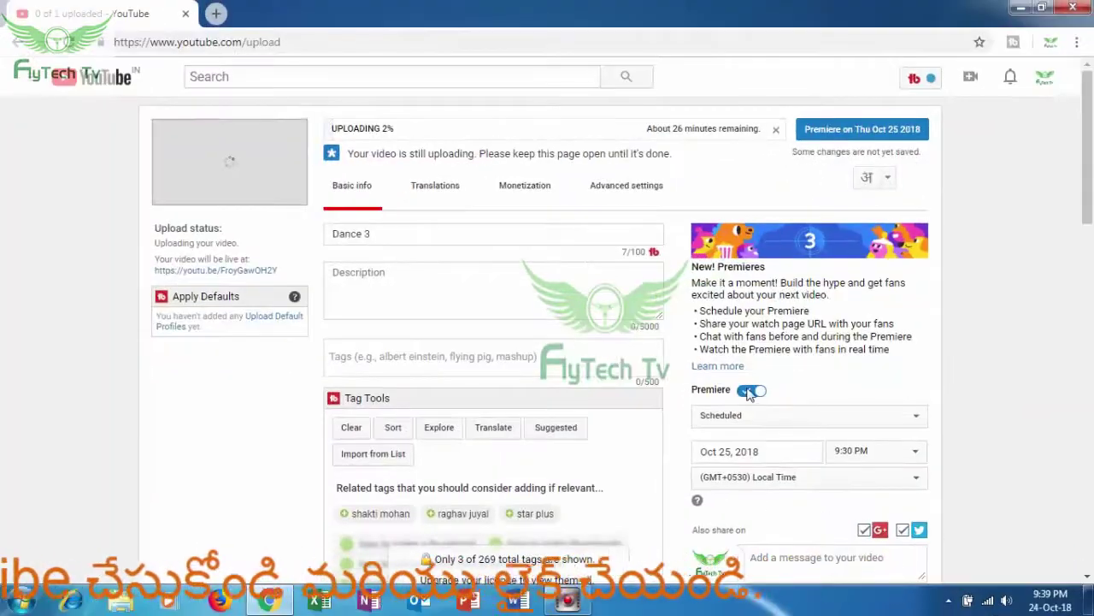
click(744, 417)
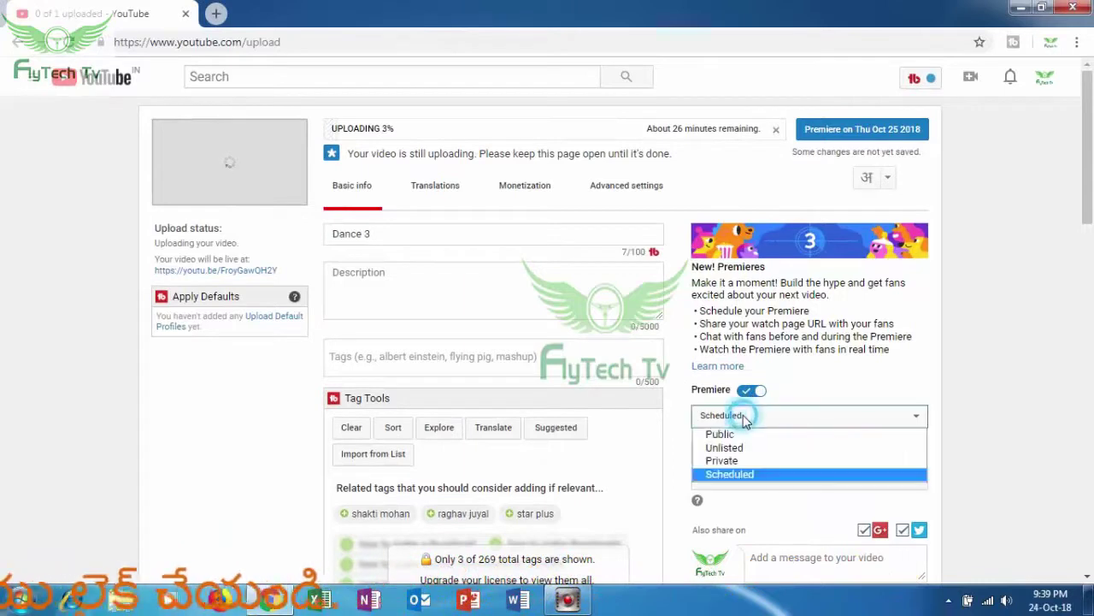
click(750, 475)
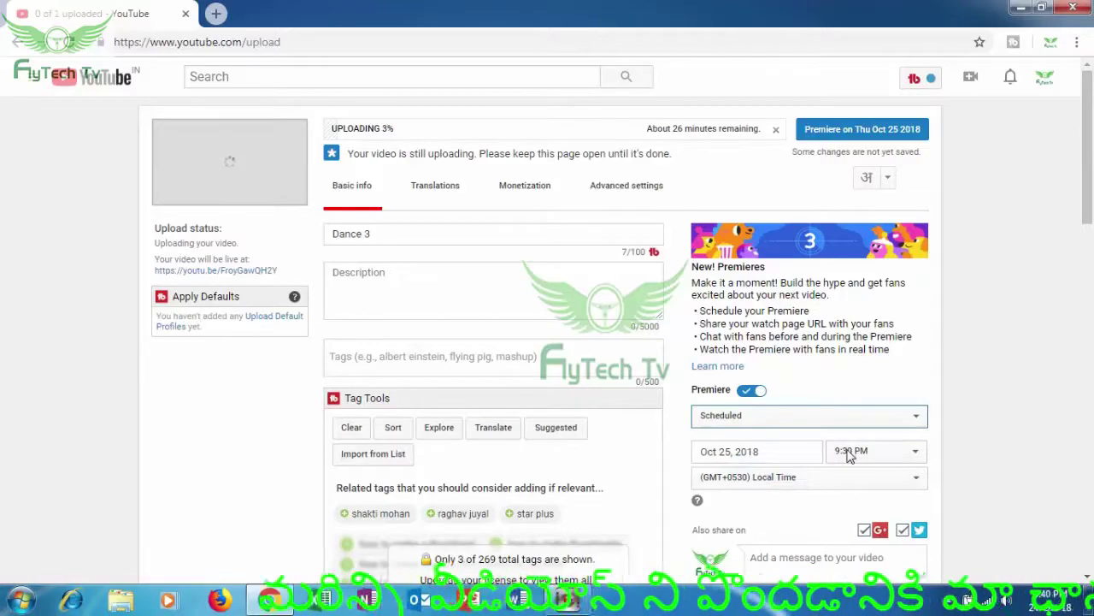
click(785, 454)
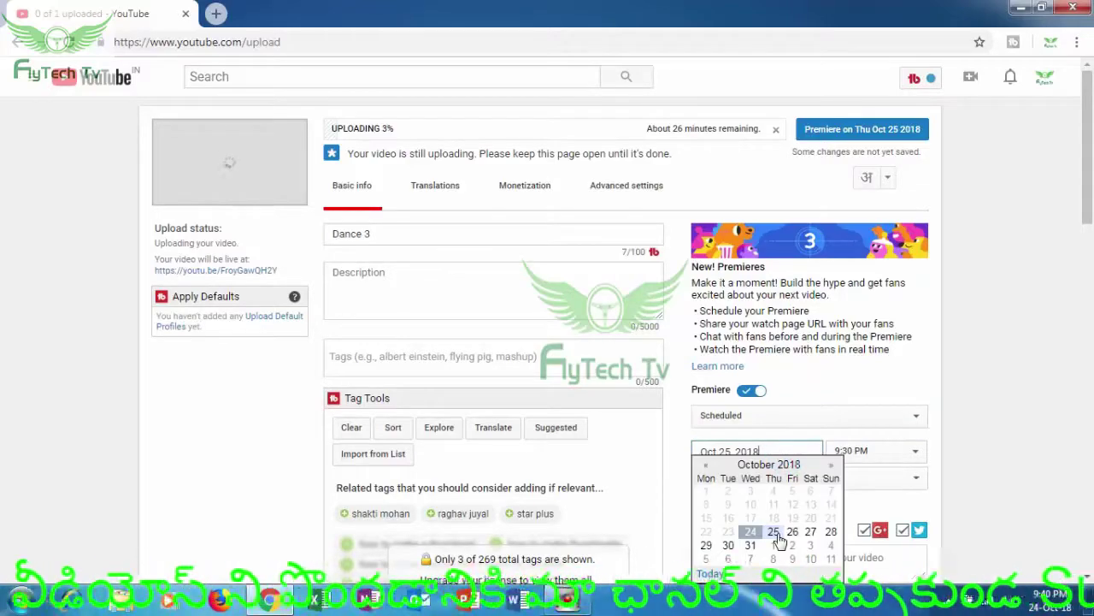
click(763, 439)
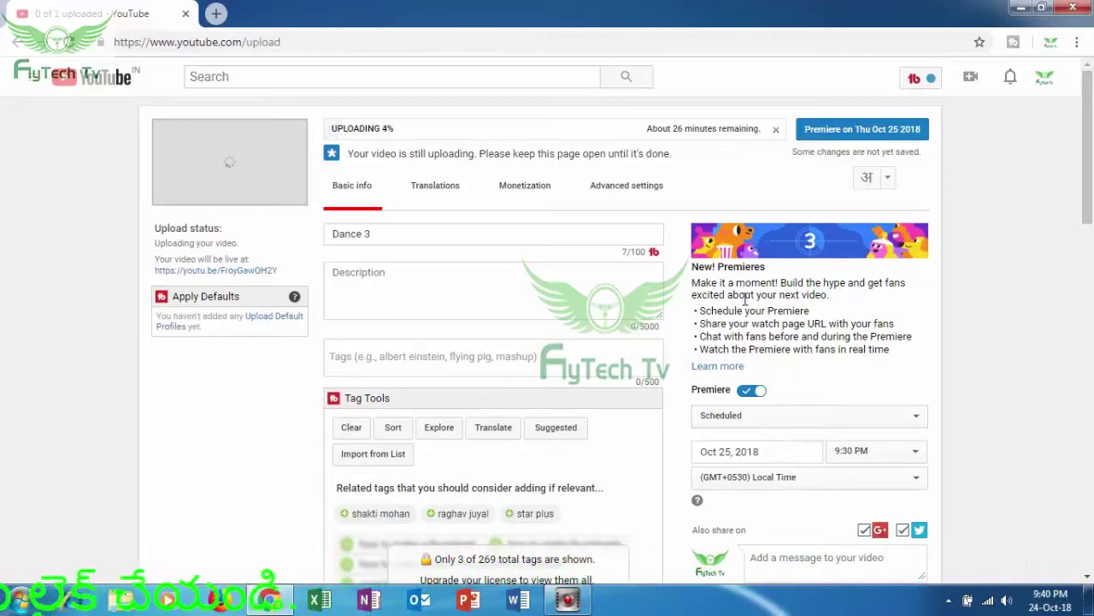
key(super)
click(722, 7)
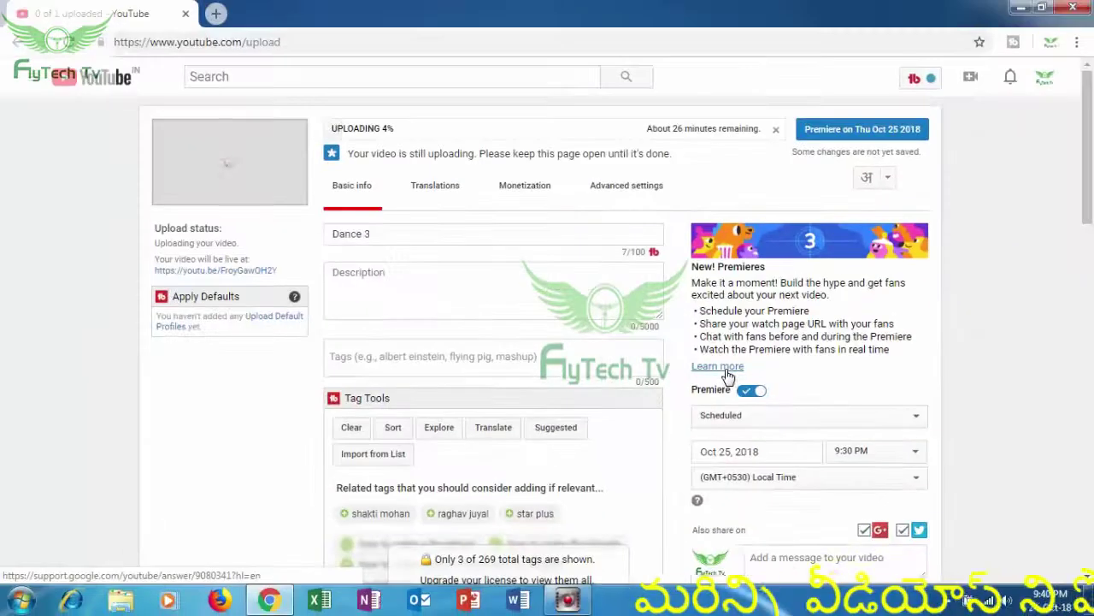
Open the YouTube Premieres help article from Learn more and skim it.
click(725, 368)
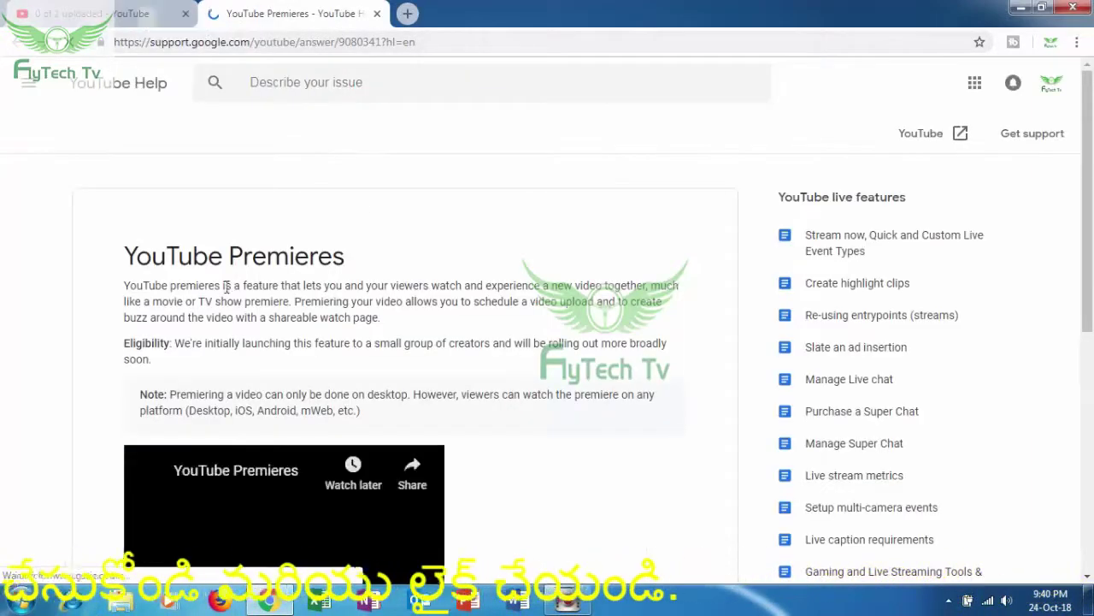
scroll(368, 291, down, 2)
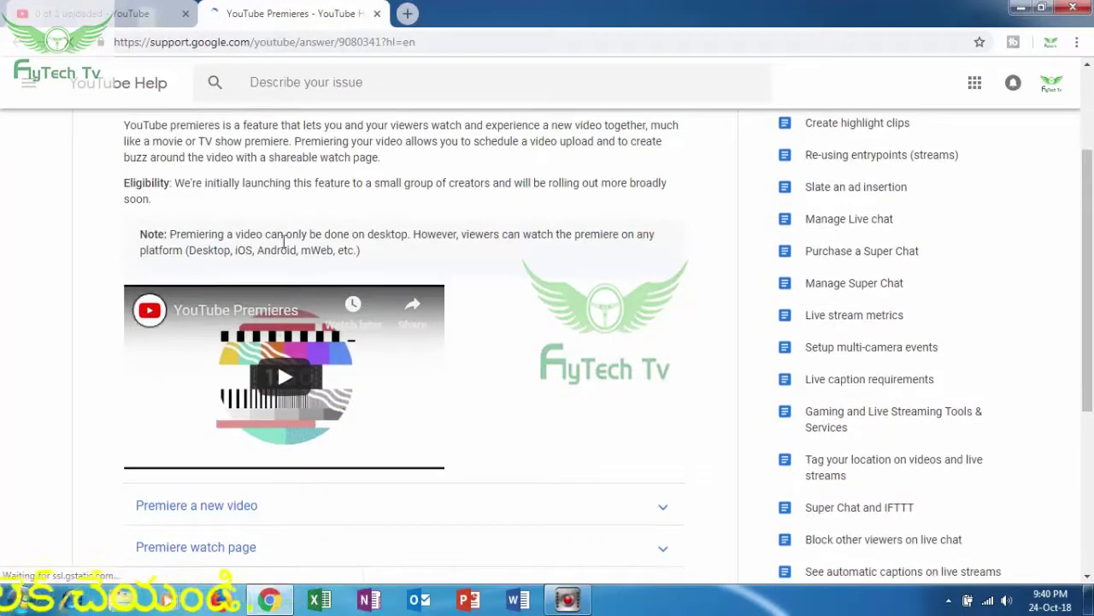
scroll(277, 360, down, 4)
scroll(282, 244, up, 5)
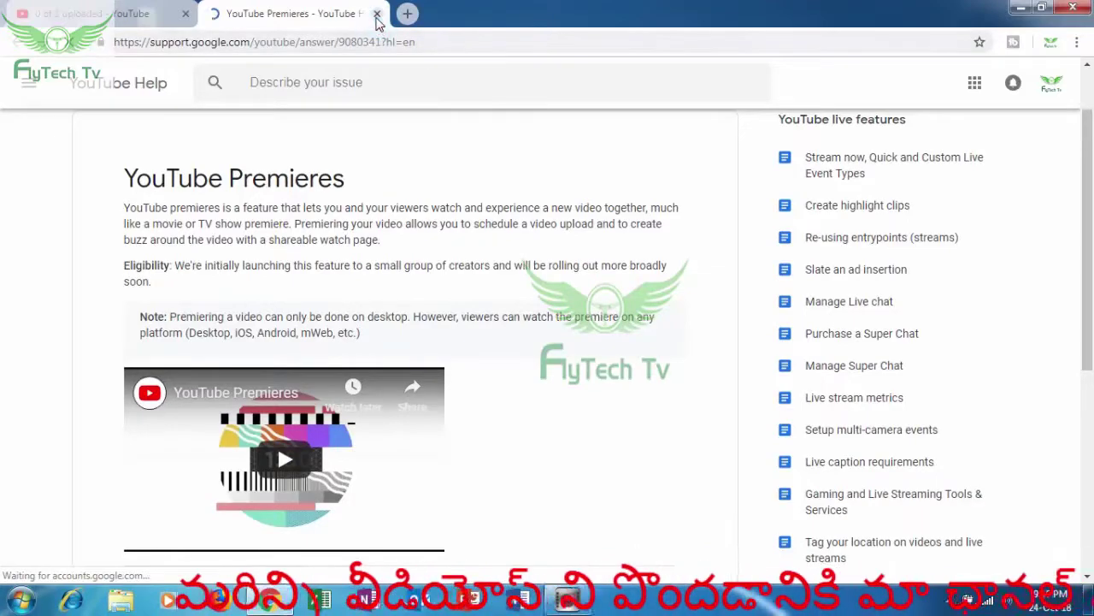
Close the help tab and retitle the upload from 'Dance 3' to 'Funny Dance Video'.
click(377, 14)
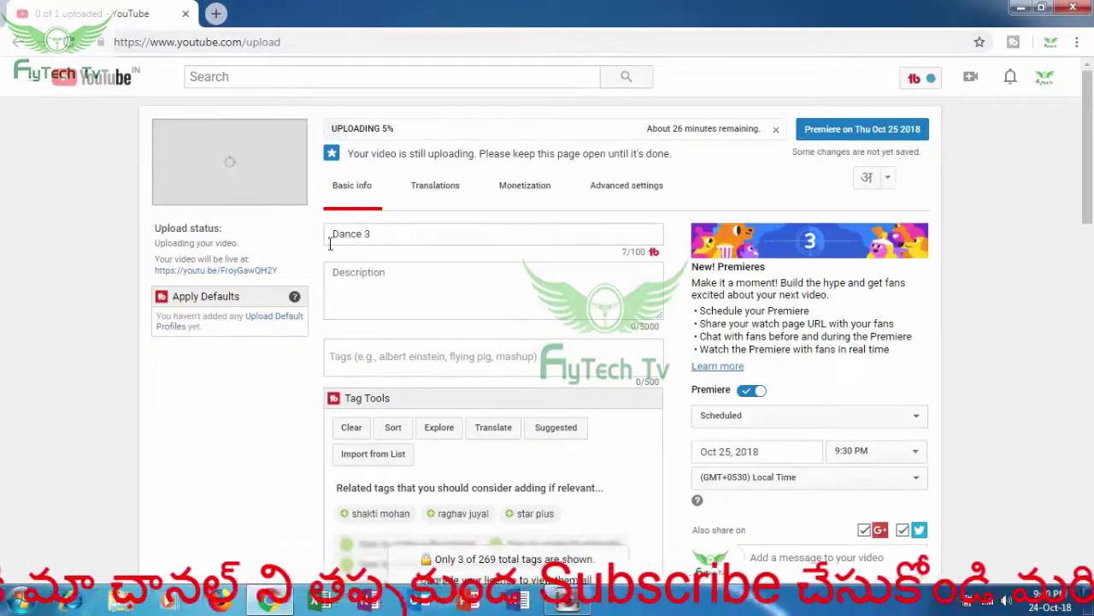
drag(406, 231, 251, 233)
text(Funny)
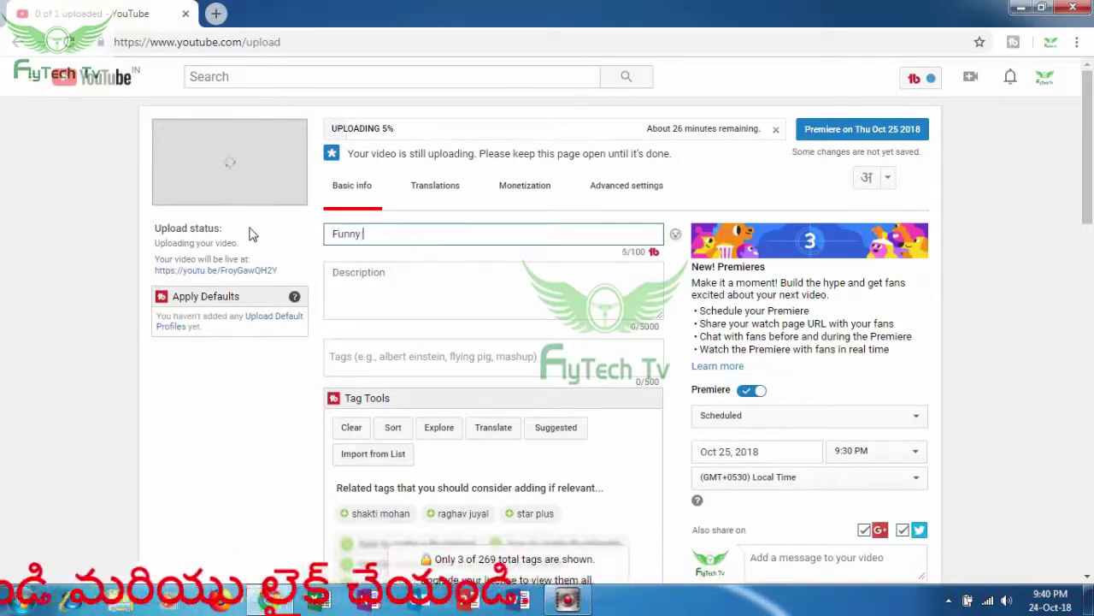
text(Tags)
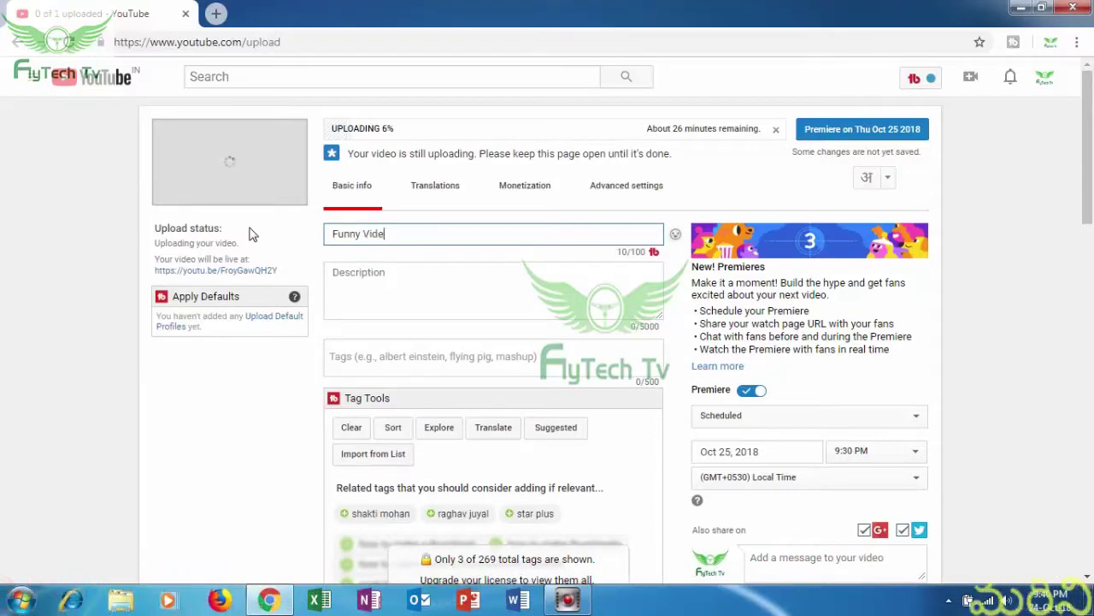
key(BackSpace)
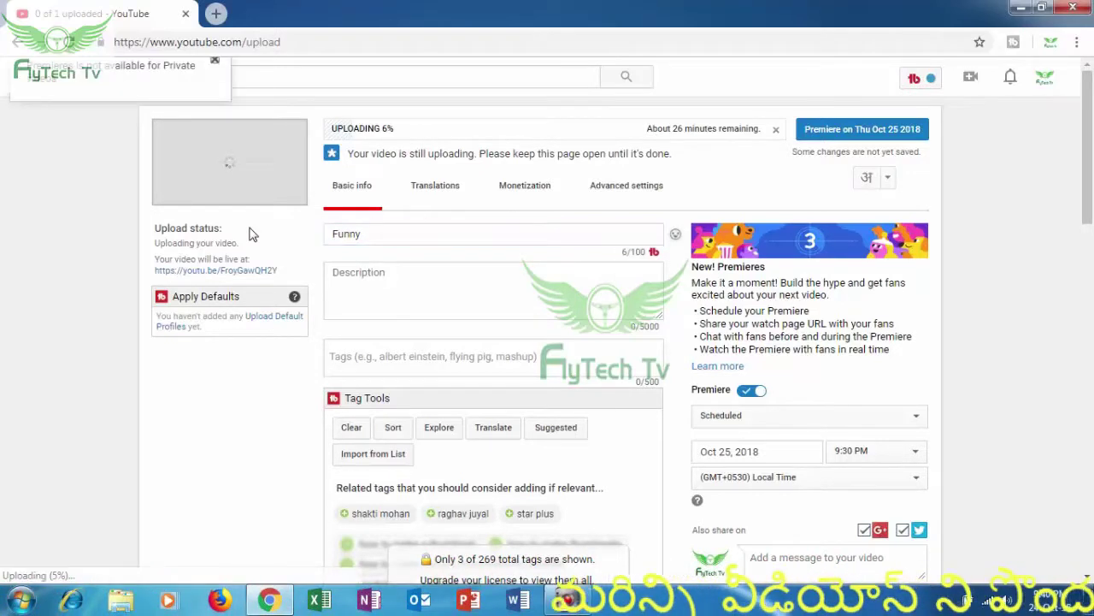
click(450, 234)
text(Da)
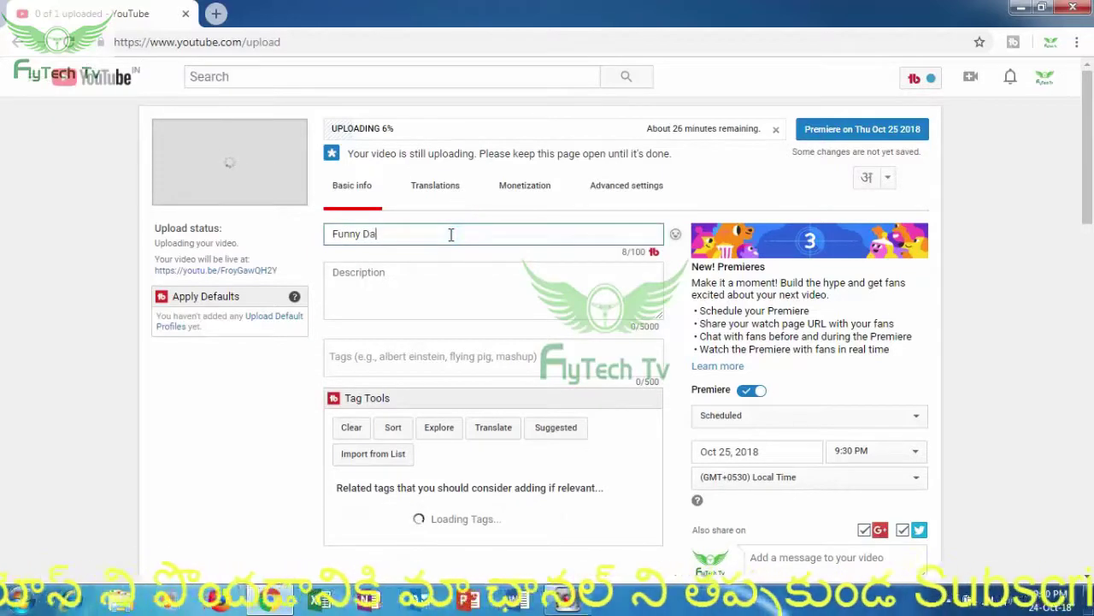
text(nce Video)
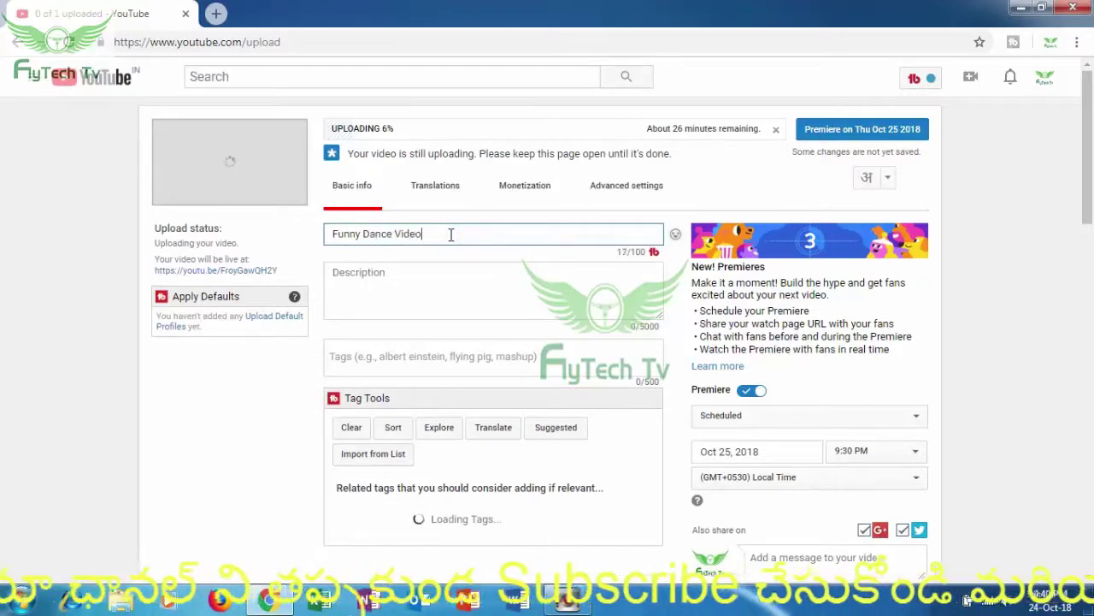
Change the Premiere's visibility from Scheduled to Public.
click(458, 361)
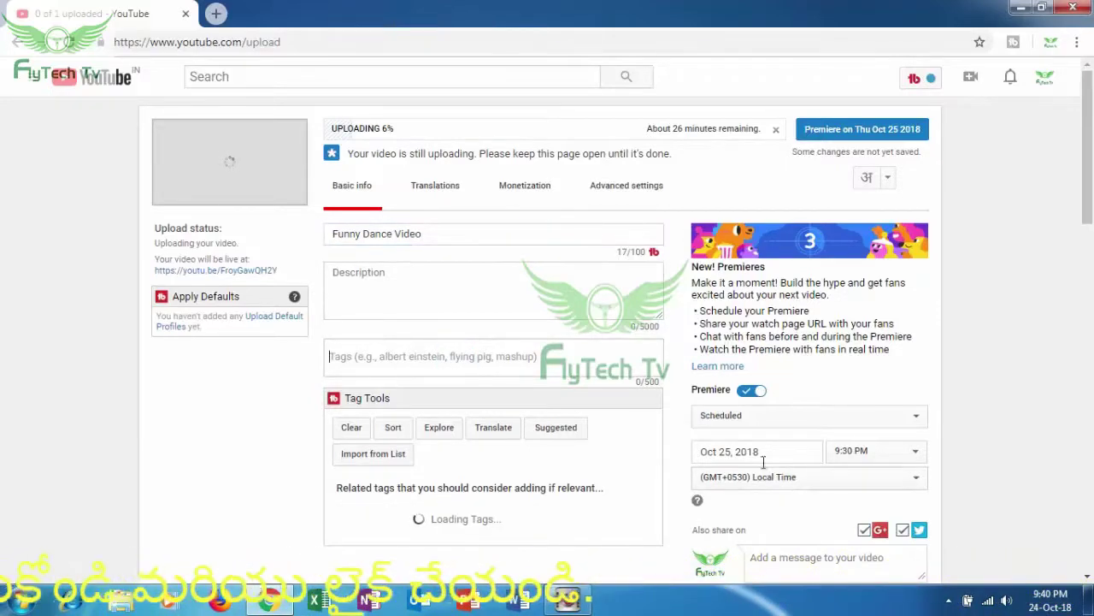
scroll(770, 444, down, 1)
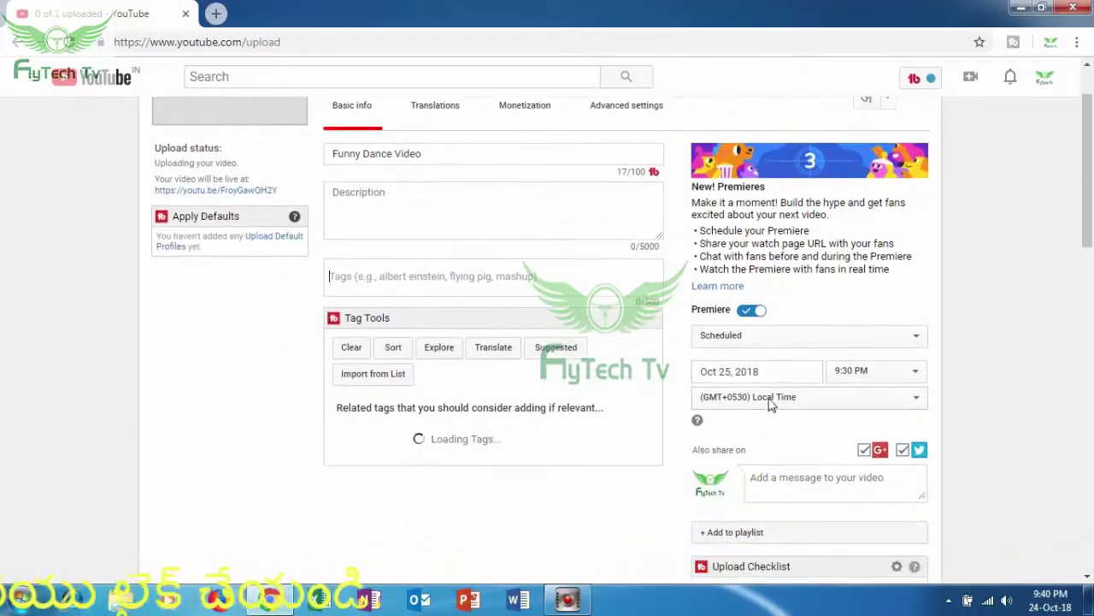
click(770, 340)
click(746, 355)
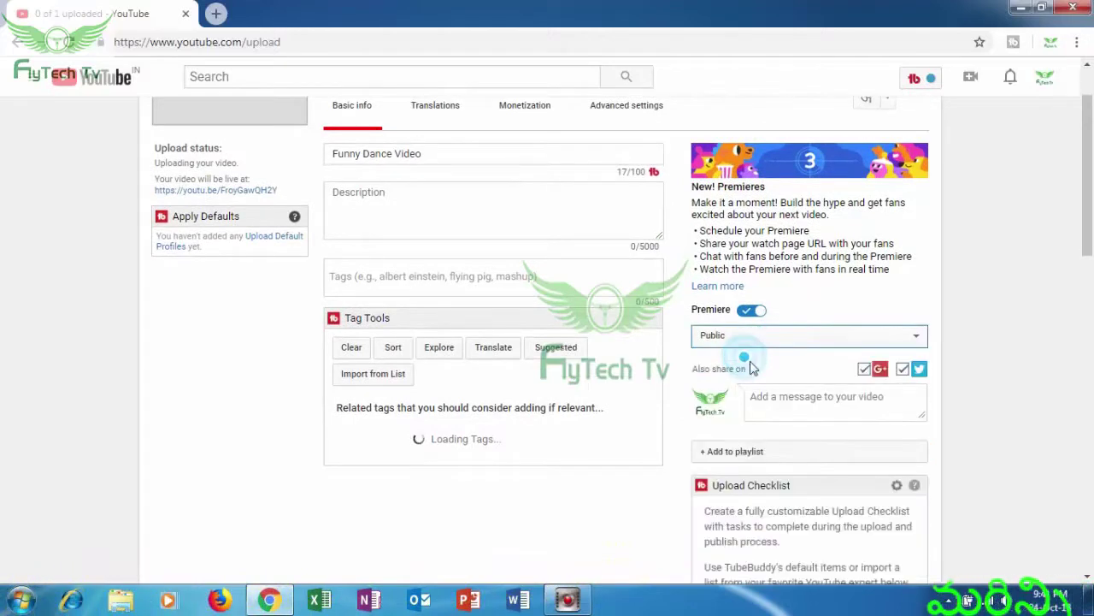
scroll(750, 368, up, 1)
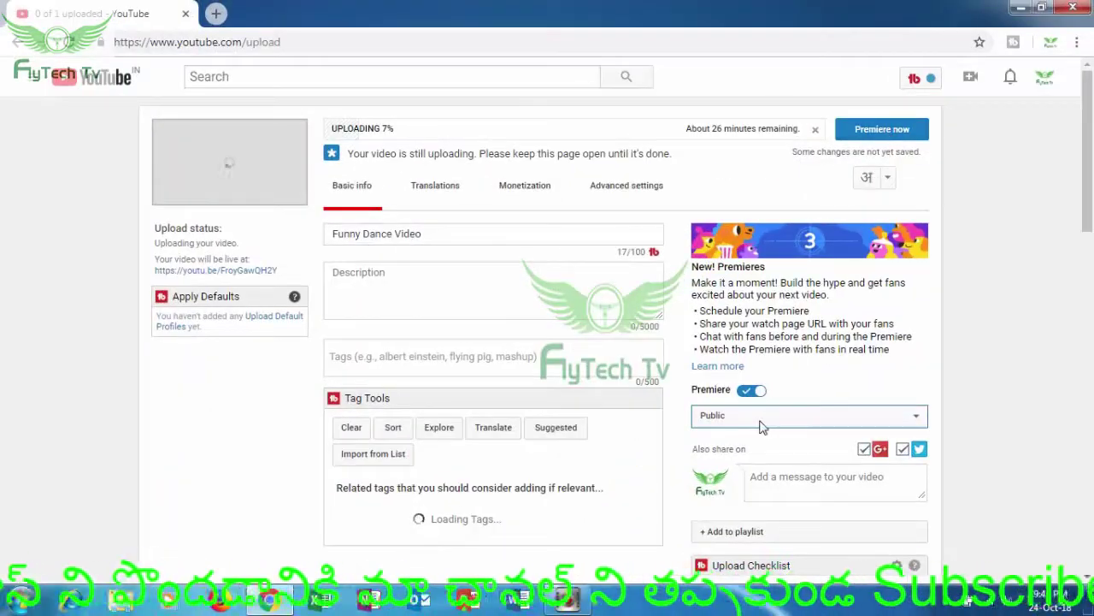
click(762, 425)
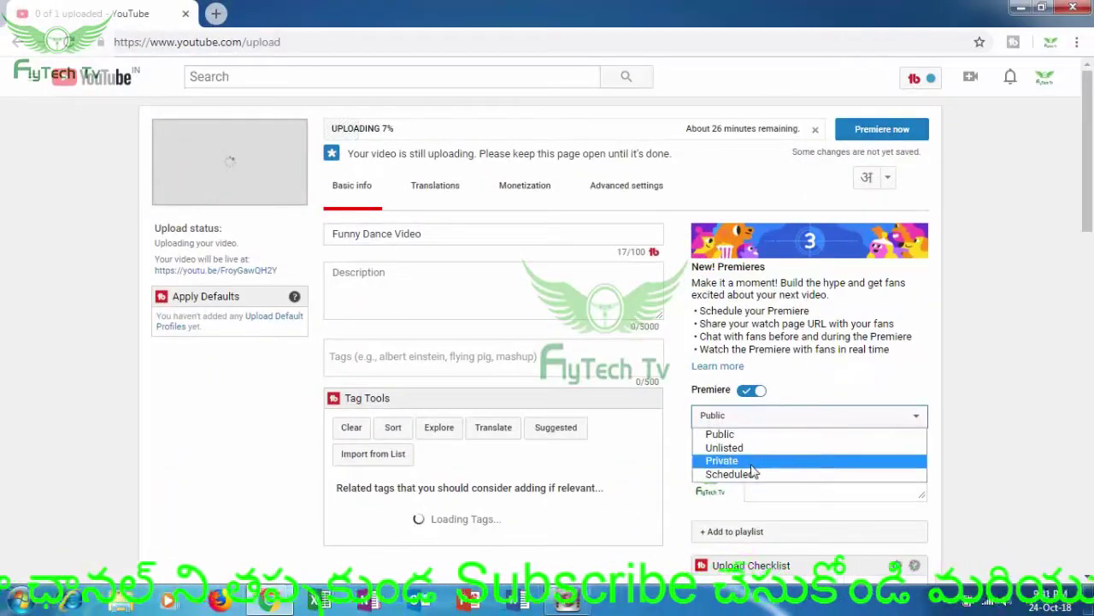
Set visibility back to Scheduled with a 9:45 PM start on Oct 24, 2018.
click(752, 464)
click(760, 418)
click(748, 475)
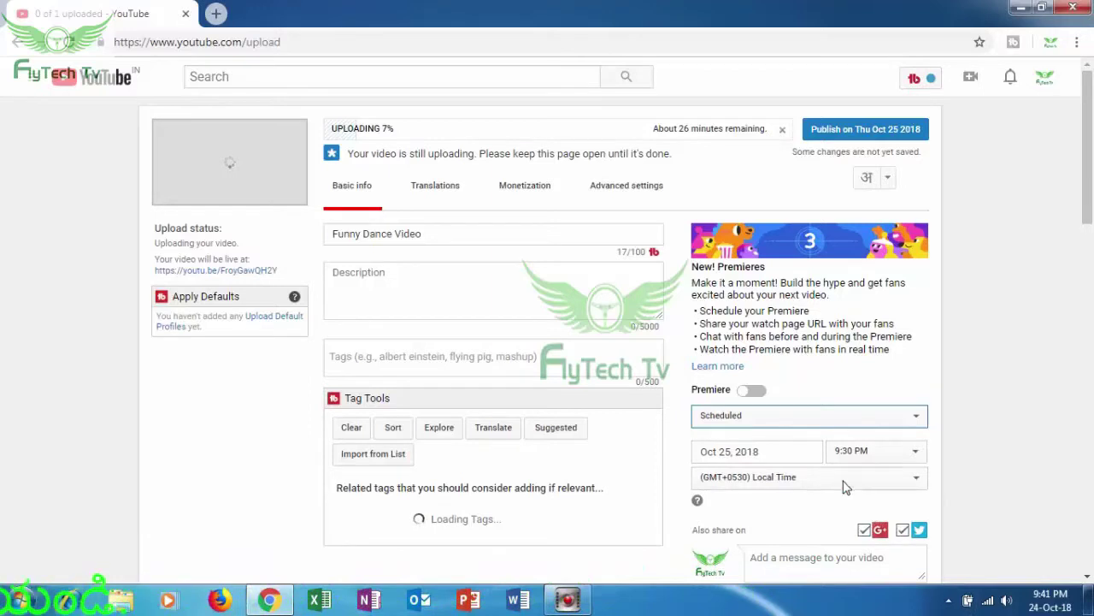
click(867, 463)
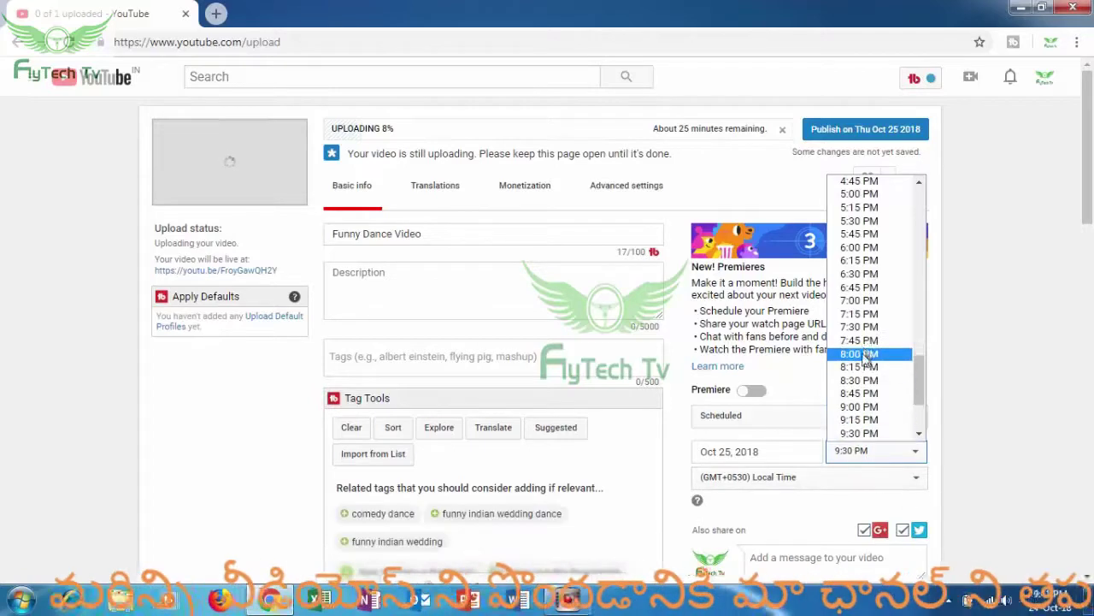
scroll(876, 391, down, 3)
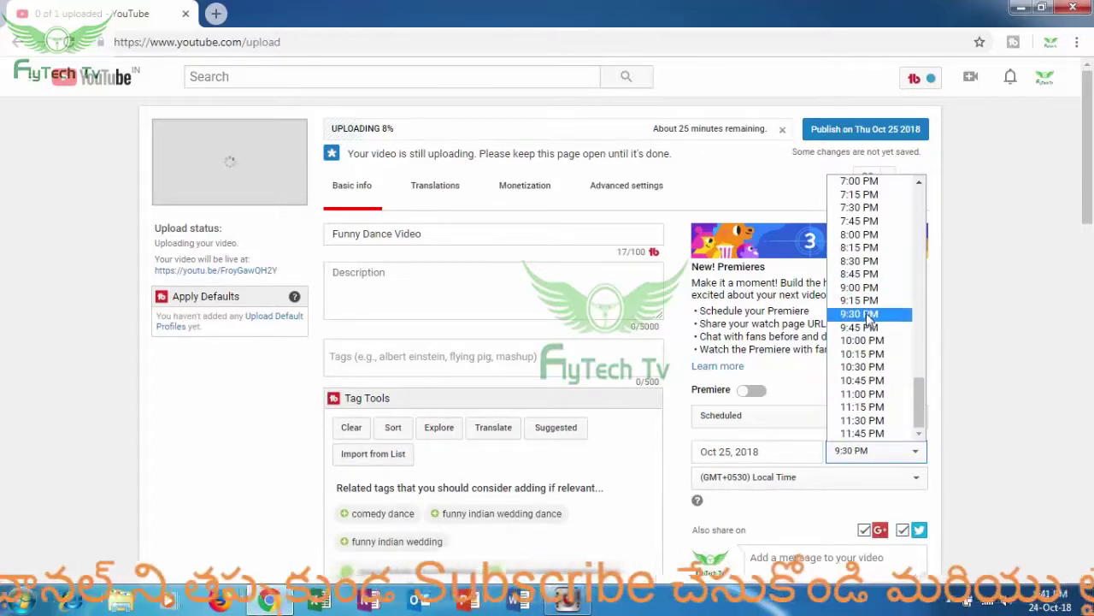
click(864, 328)
click(752, 448)
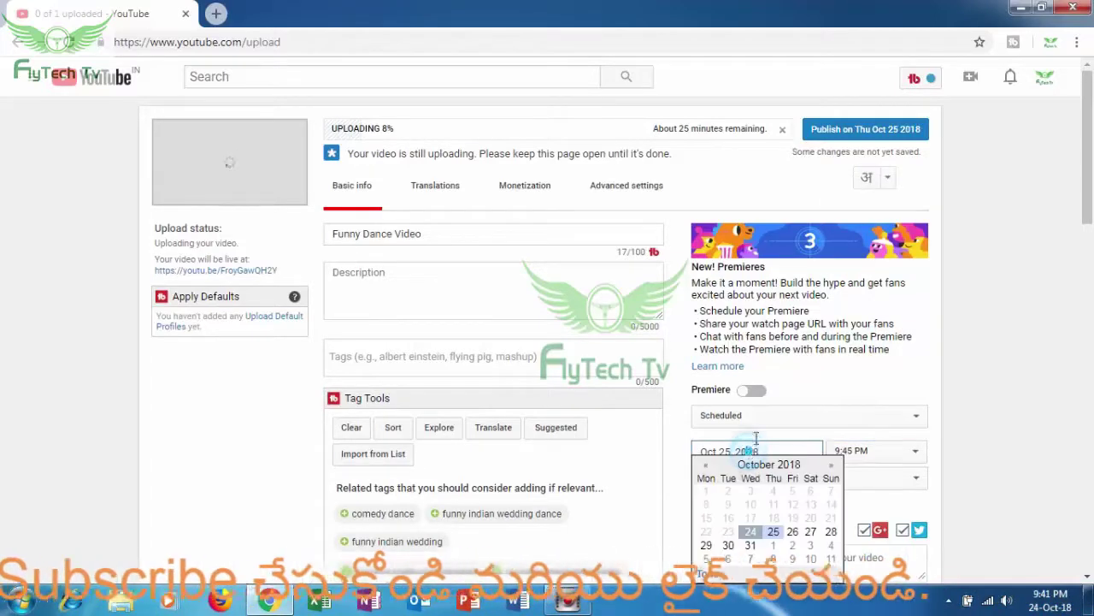
click(750, 534)
click(757, 451)
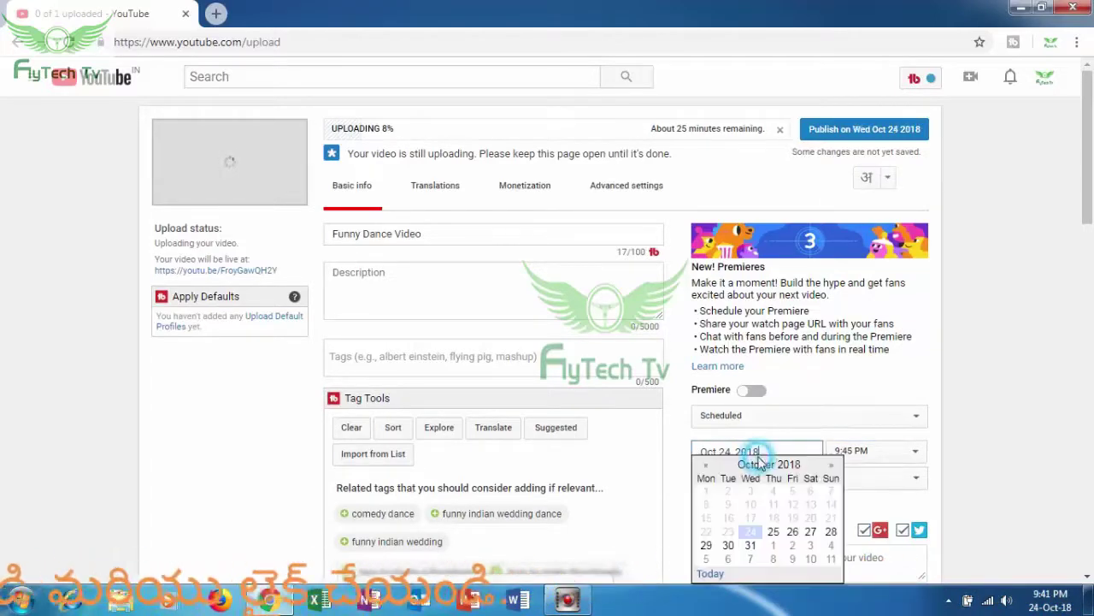
click(750, 533)
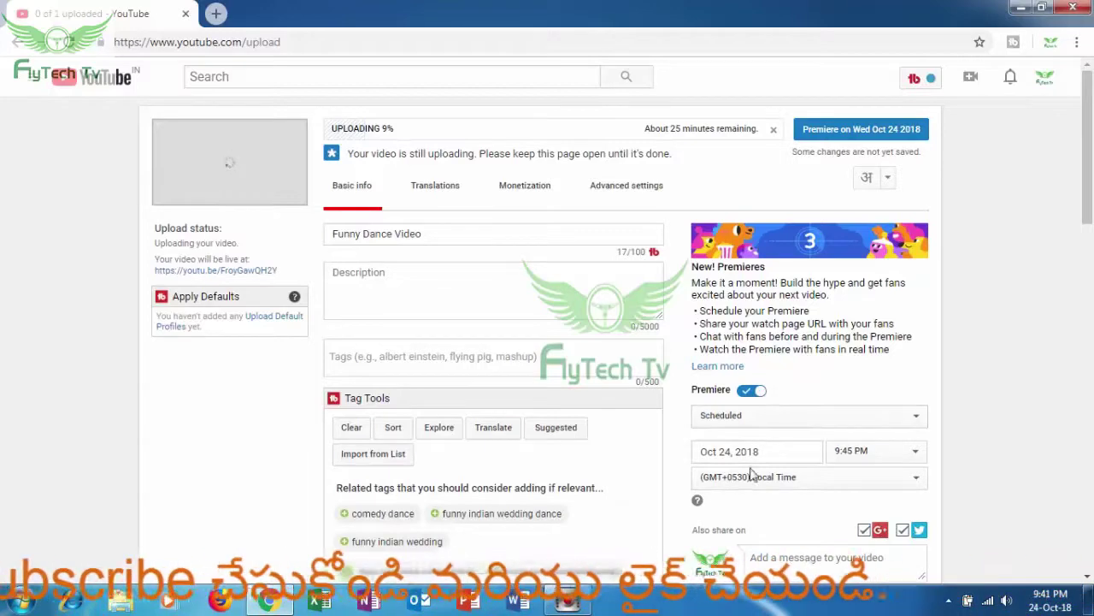
Reopen the visibility dropdown and keep it on Scheduled.
click(760, 417)
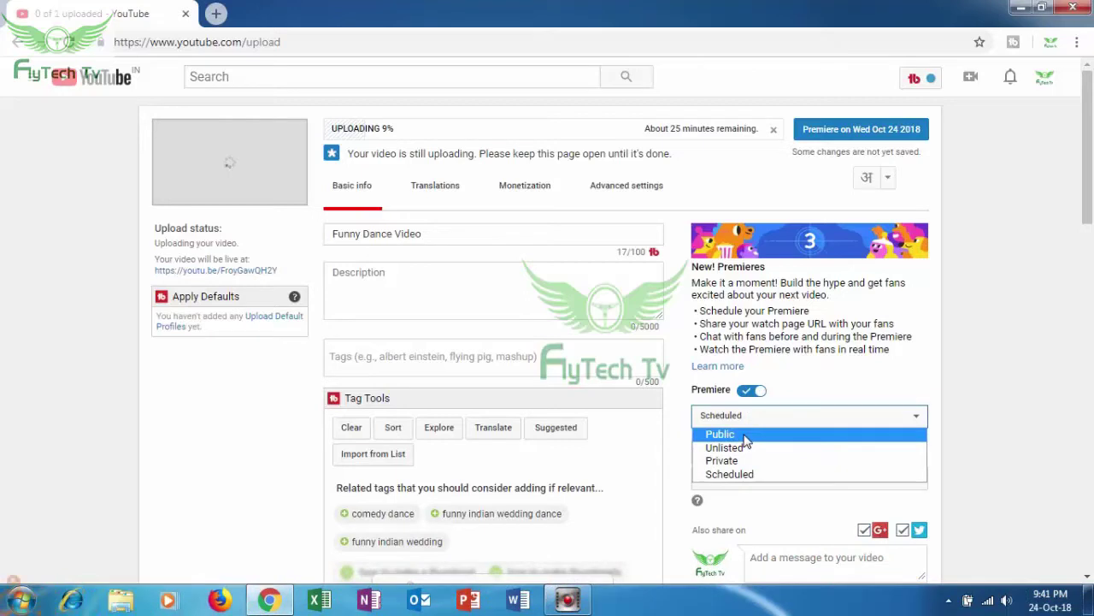
click(795, 390)
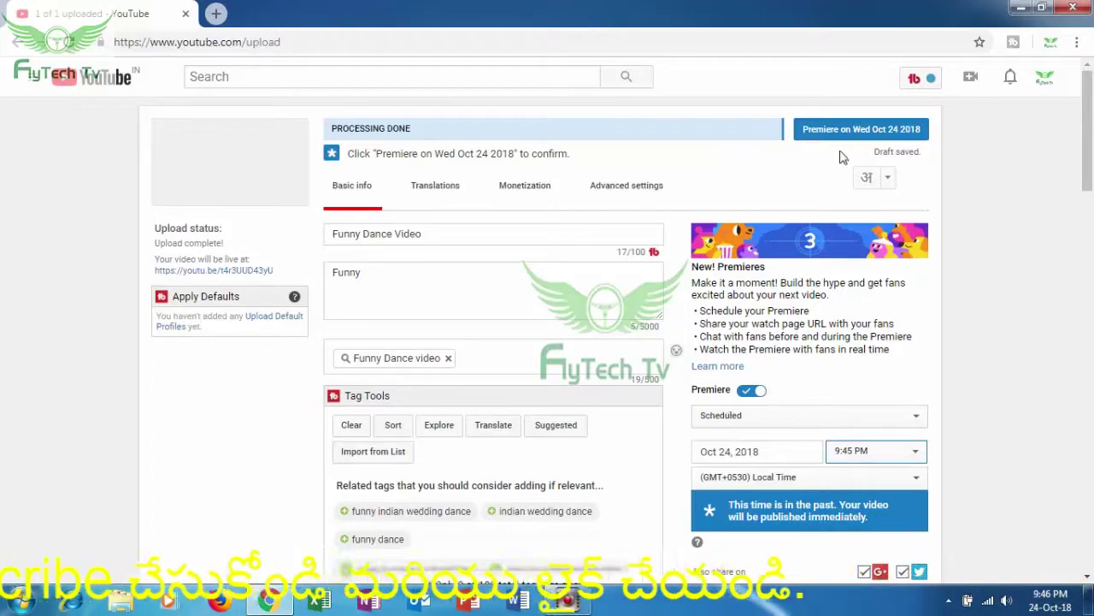
Enable Monetize with ads, then confirm the Premiere for Wed Oct 24, 2018.
click(510, 190)
click(449, 245)
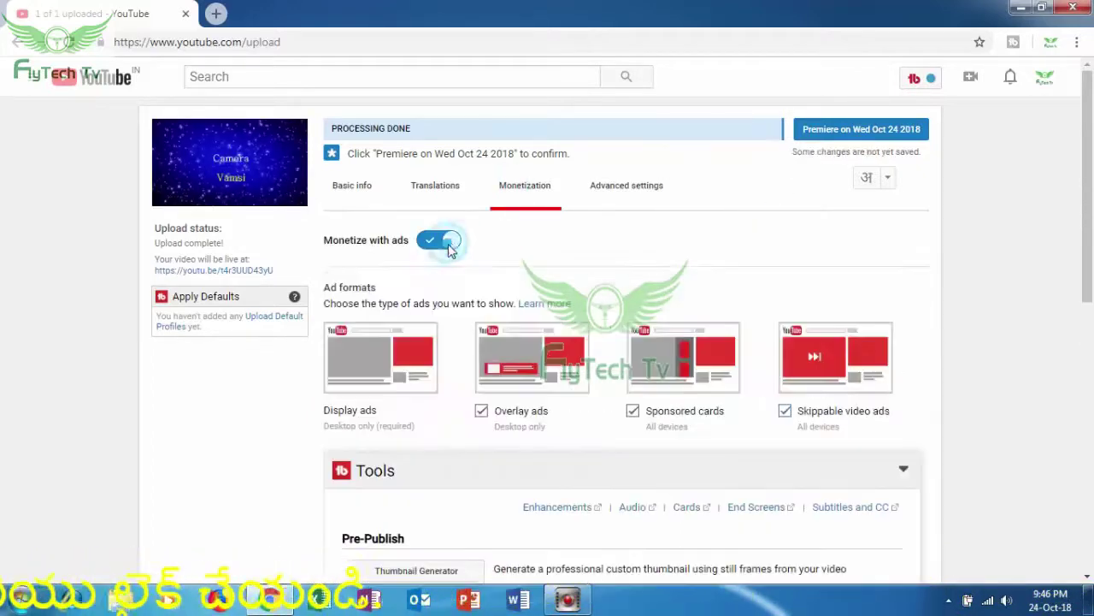
click(351, 195)
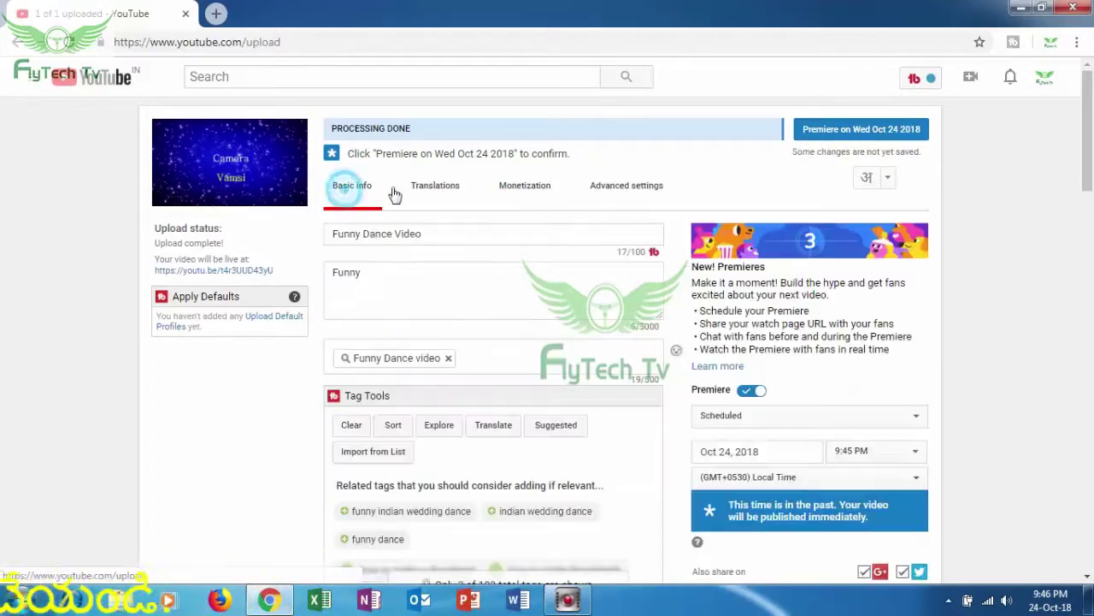
click(860, 130)
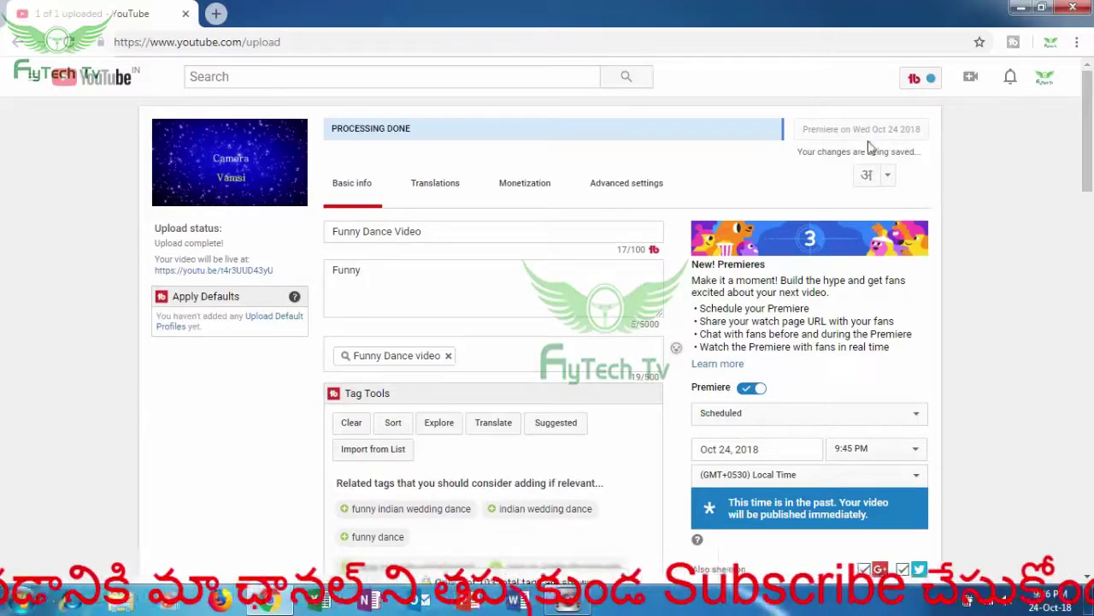
Go from Creator Studio's Video Manager to the Funny Dance Video watch page.
click(1045, 82)
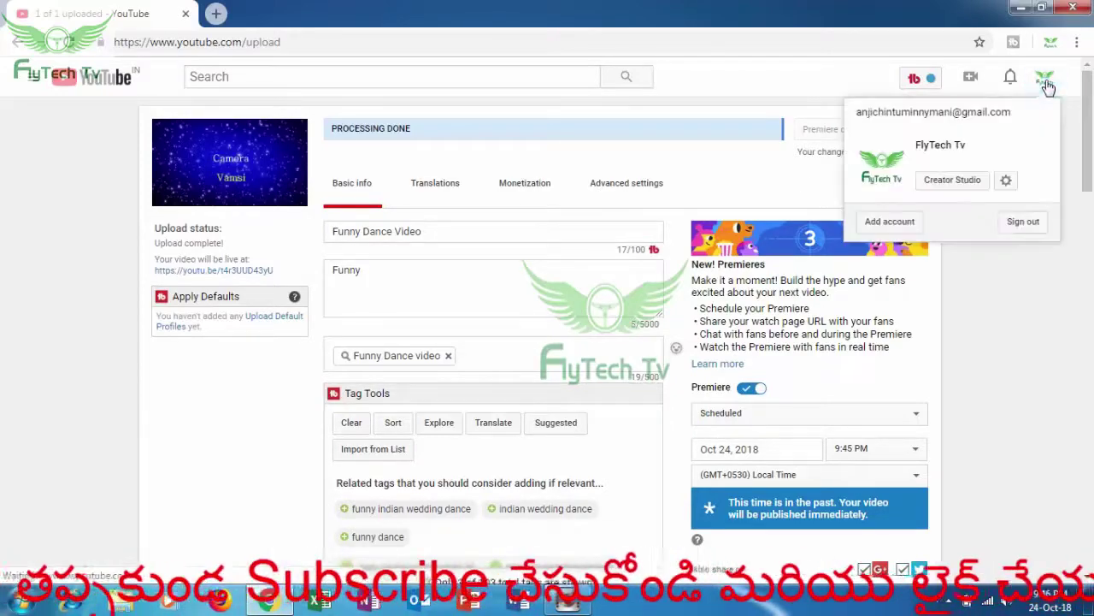
click(951, 179)
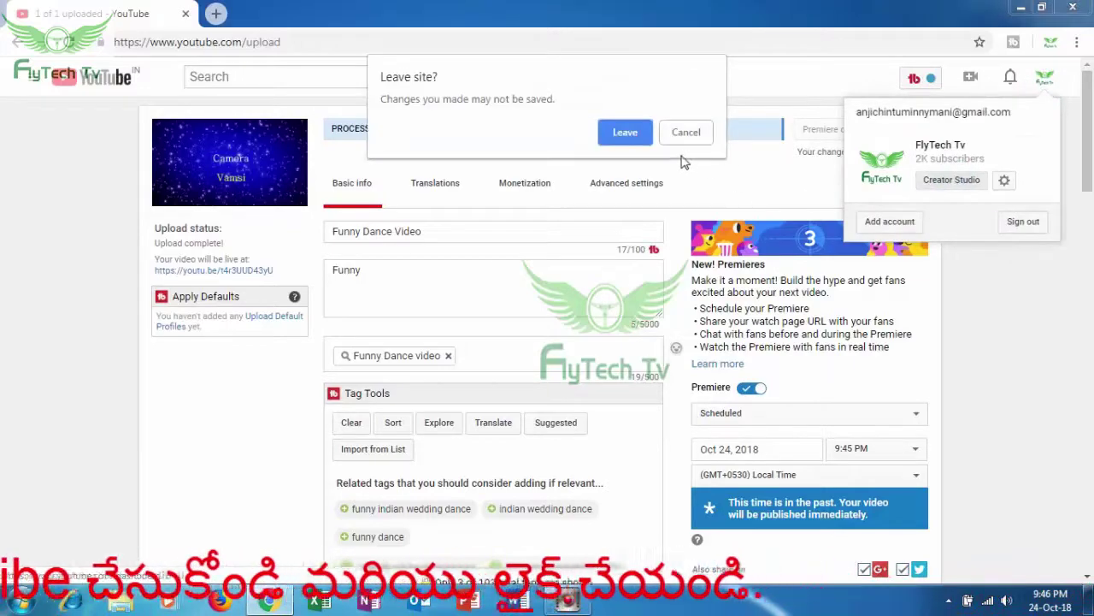
click(691, 131)
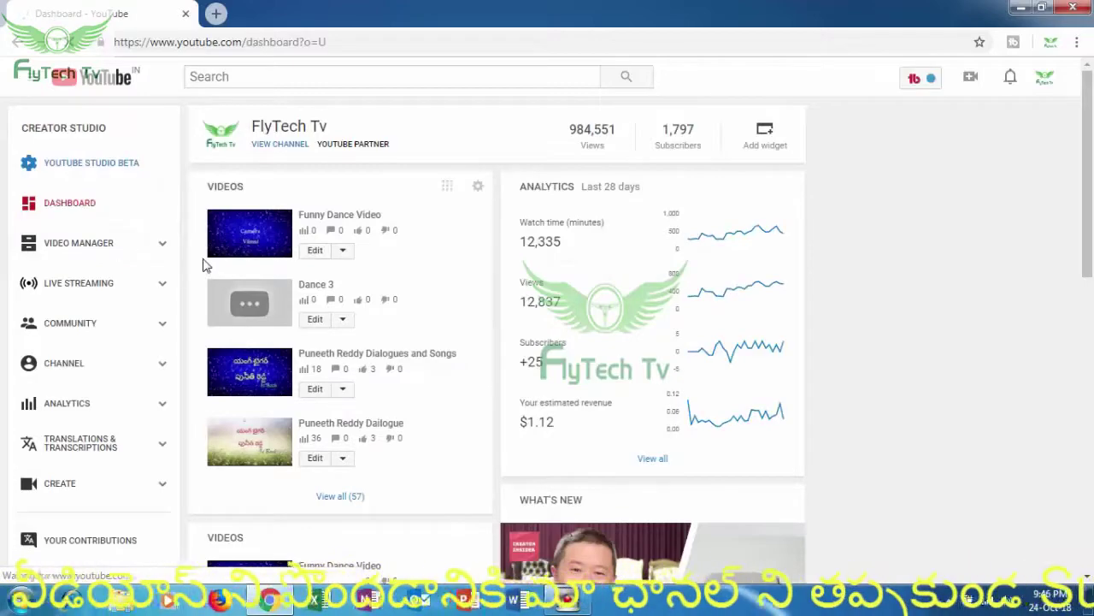
click(340, 320)
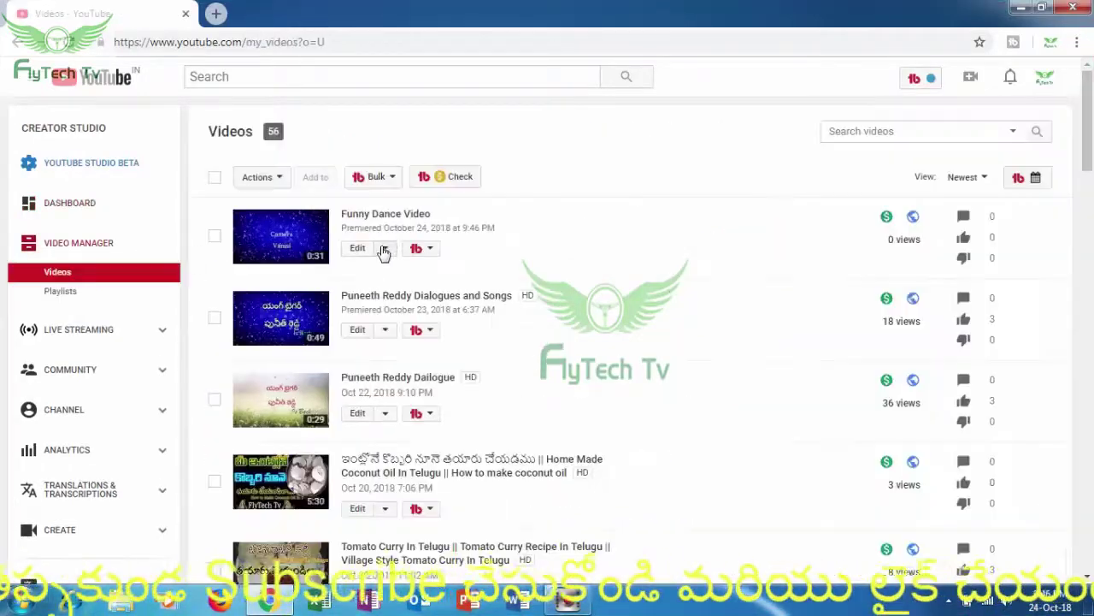
click(384, 248)
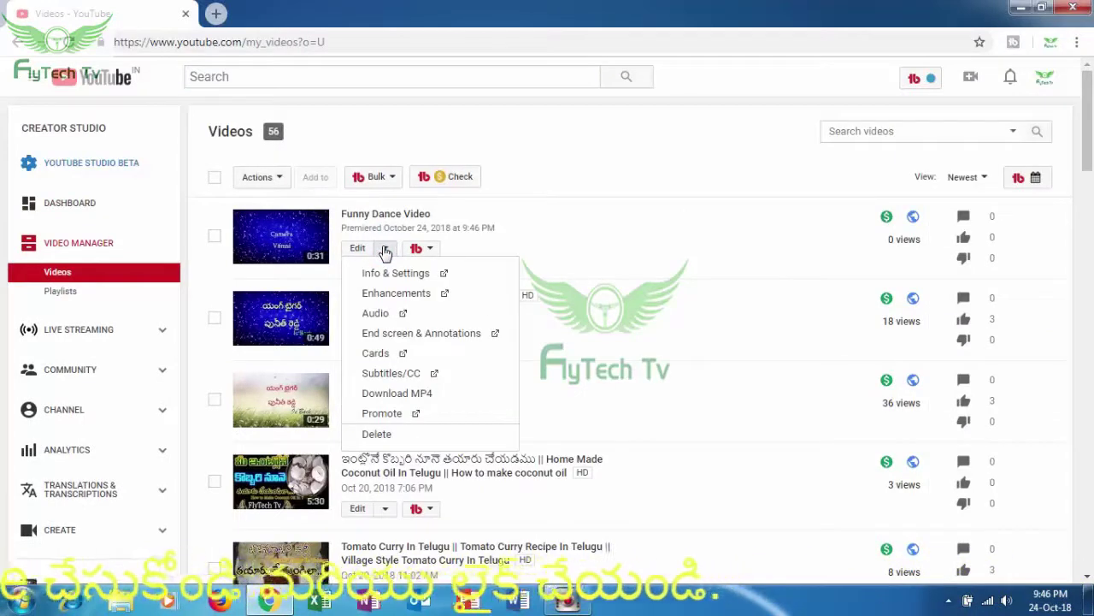
click(274, 223)
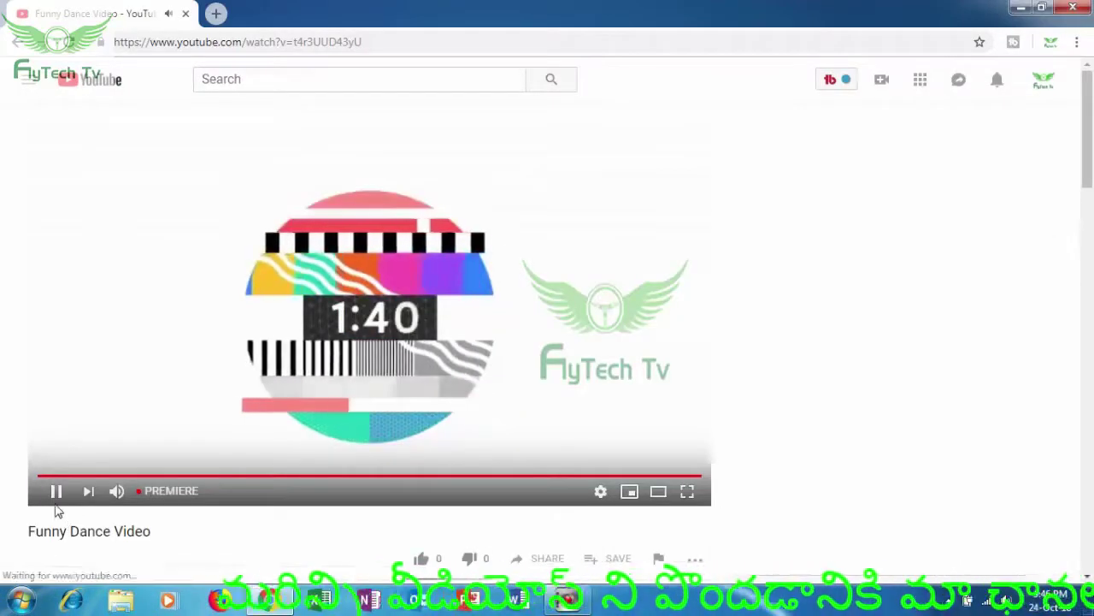
Mute the Funny Dance Video Premiere countdown on the watch page.
click(114, 492)
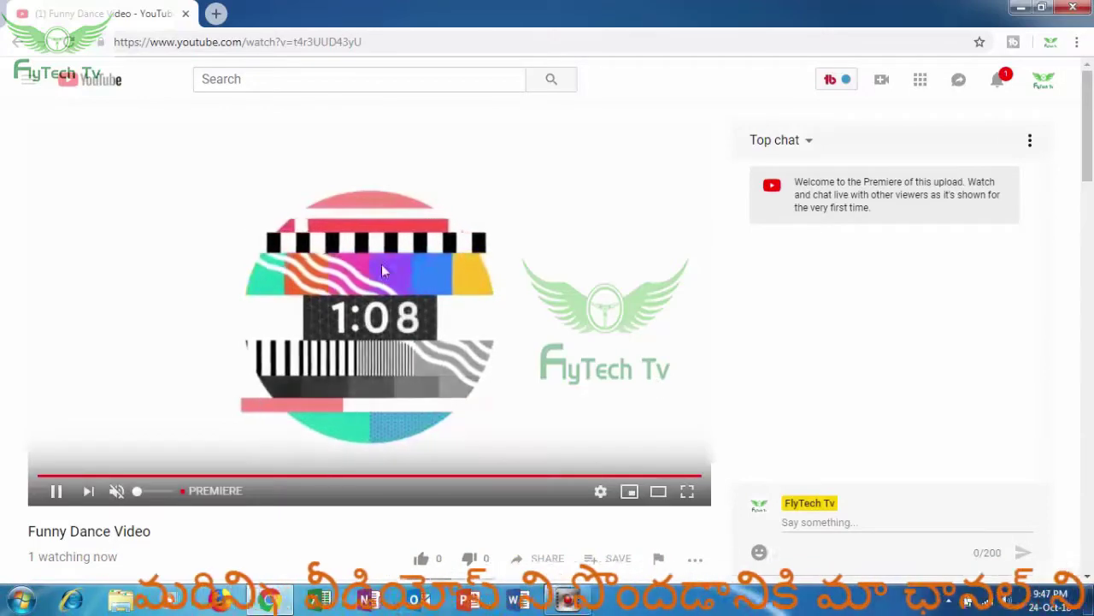
scroll(496, 371, down, 2)
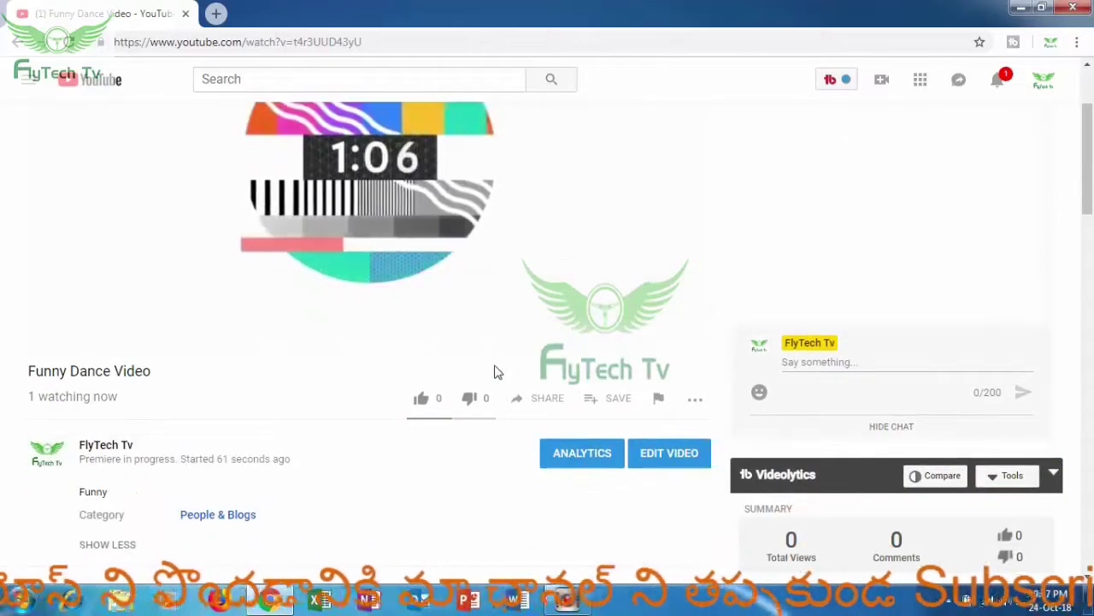
scroll(496, 371, up, 2)
scroll(491, 425, down, 3)
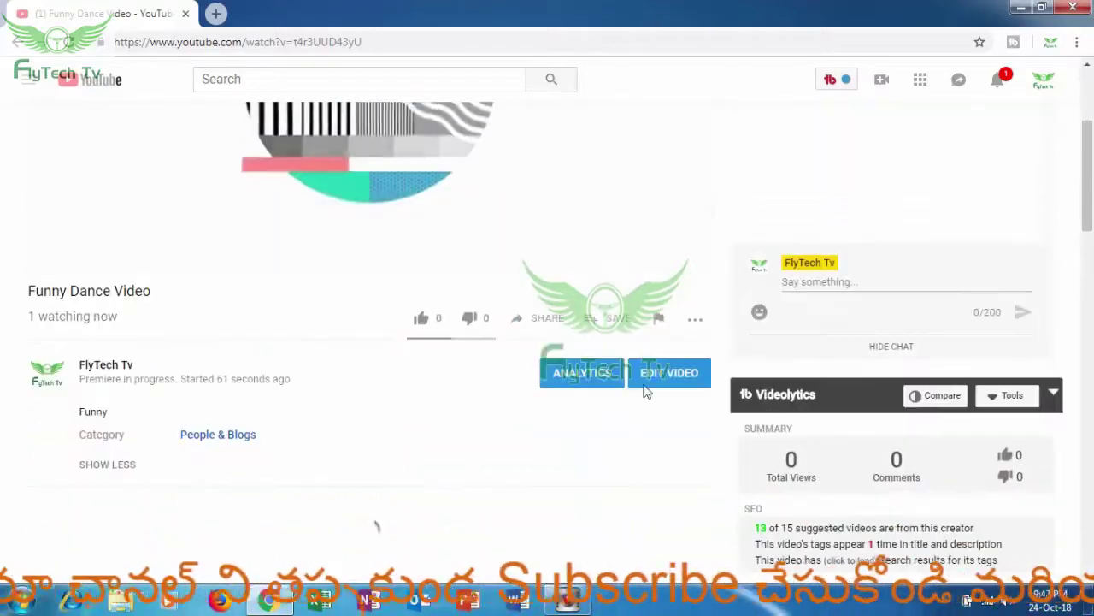
scroll(557, 374, up, 2)
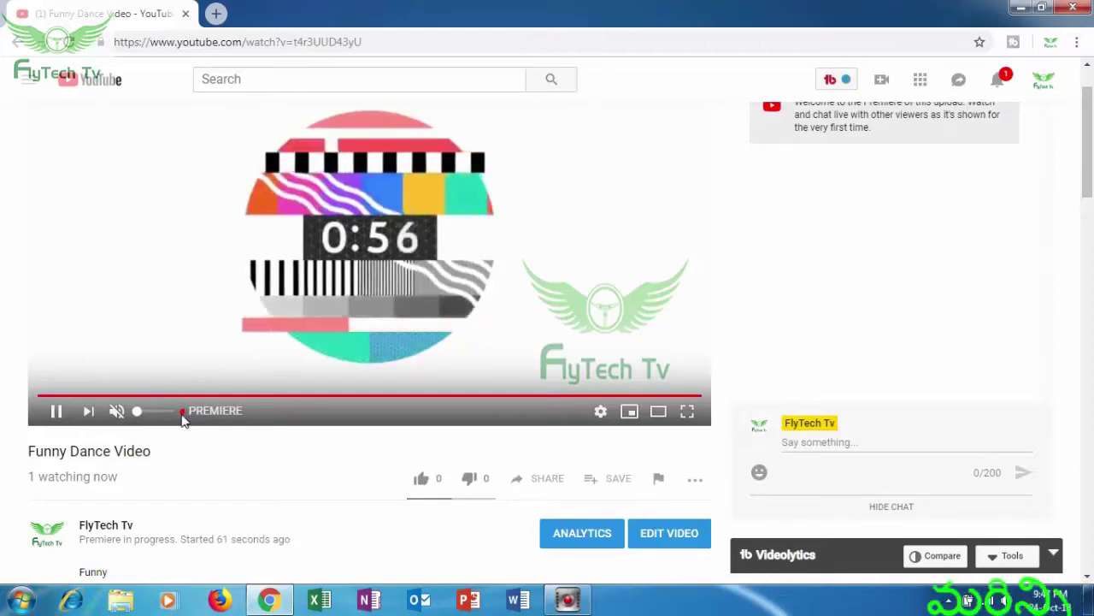
scroll(530, 368, up, 1)
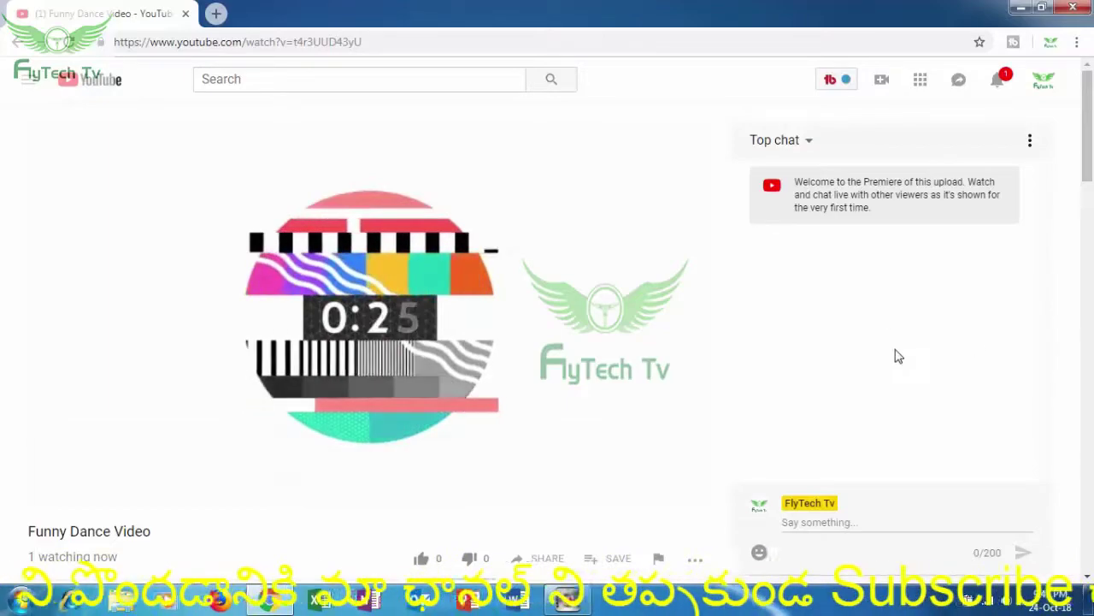
Switch the chat panel from Top chat to Live chat.
click(808, 147)
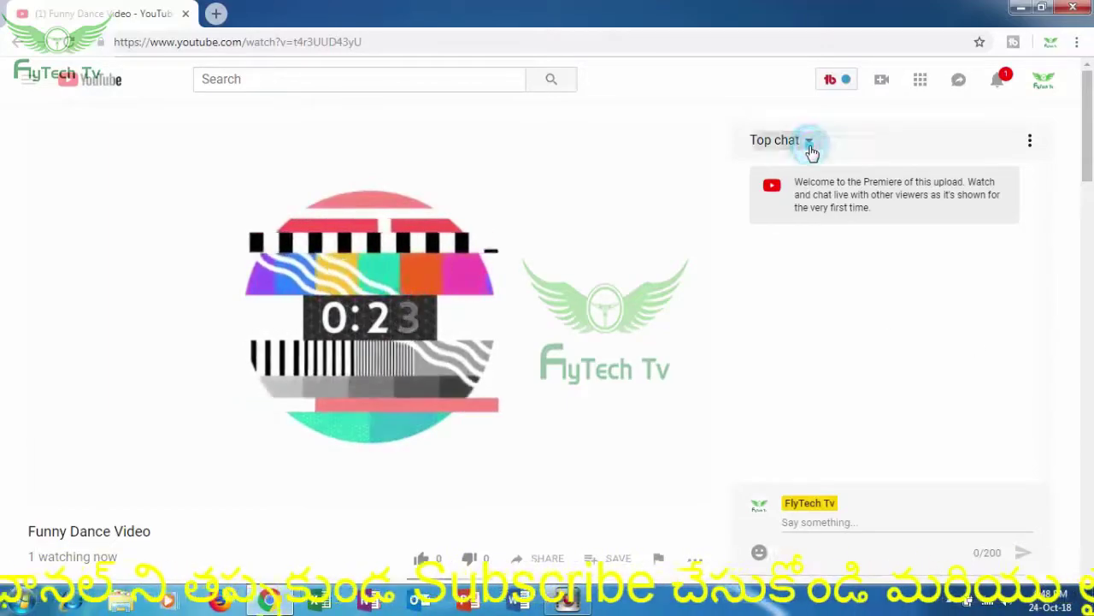
click(816, 236)
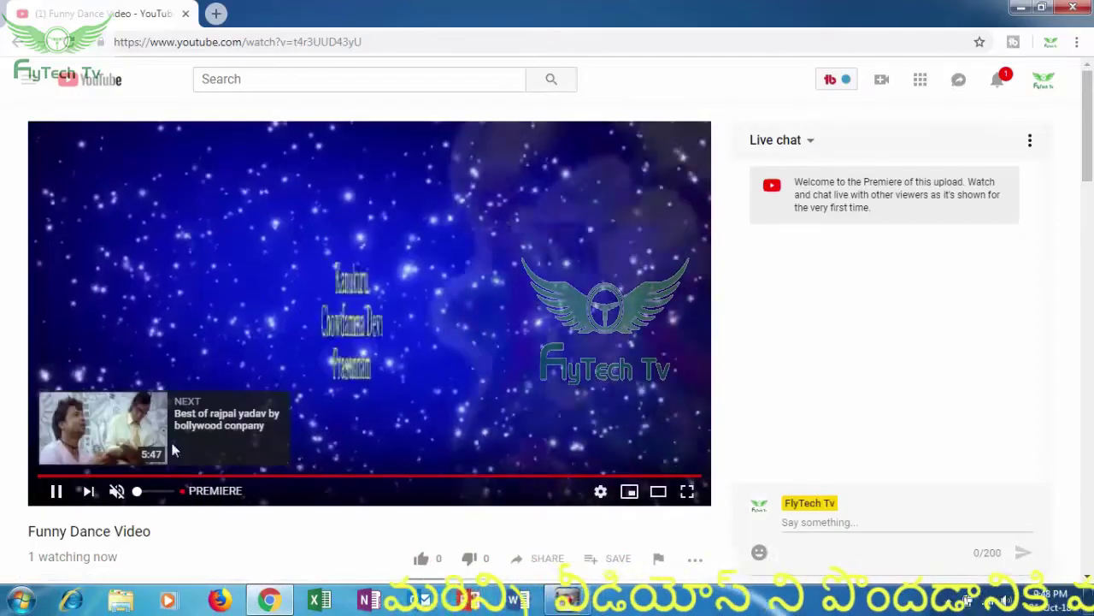
Pause the Premiere on its opening title, 'Kanukuru Chowdamma Devi Prasannam'.
scroll(396, 303, down, 2)
click(396, 303)
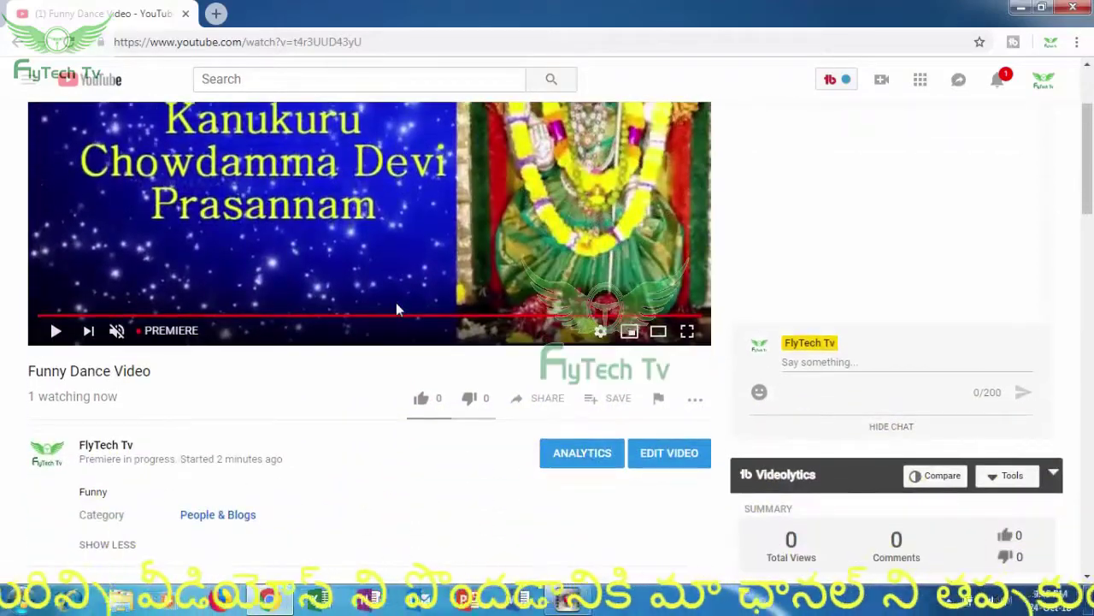
scroll(399, 283, up, 2)
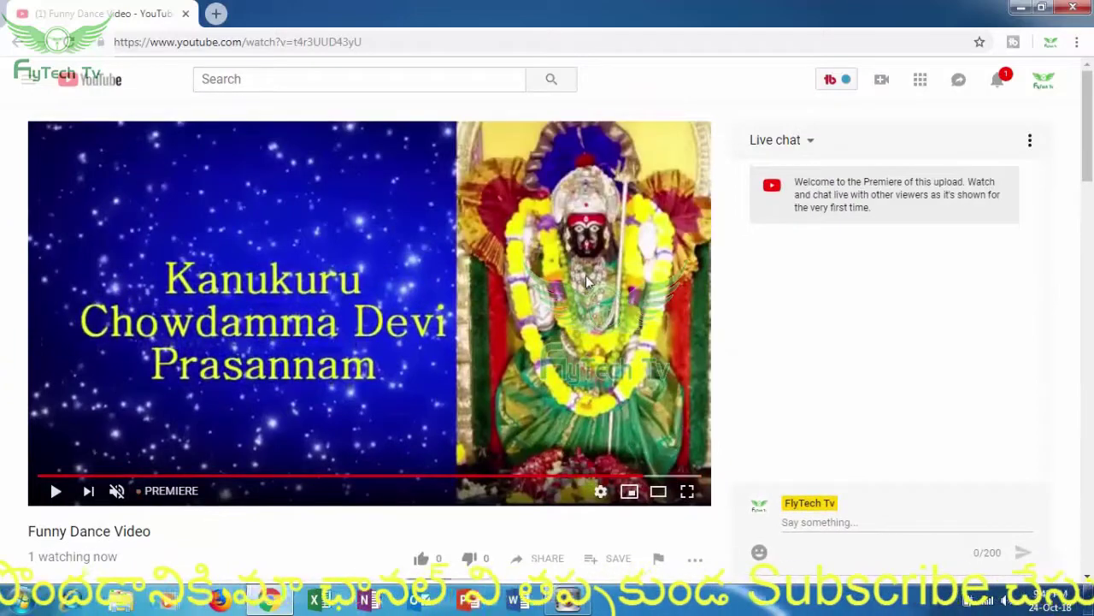